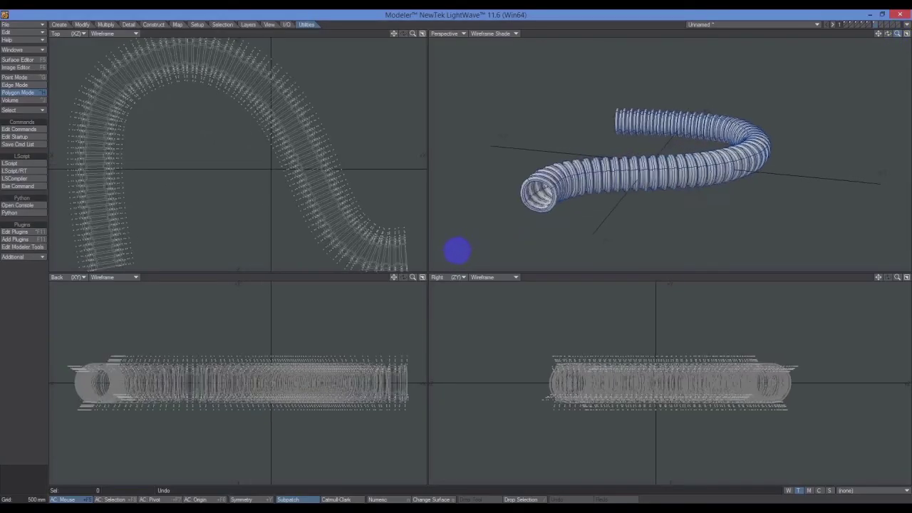
Examine the finished corrugated hose from several angles in the perspective view
{"action": "left_click_drag", "start_coordinate": [888, 34], "coordinate": [652, 148]}
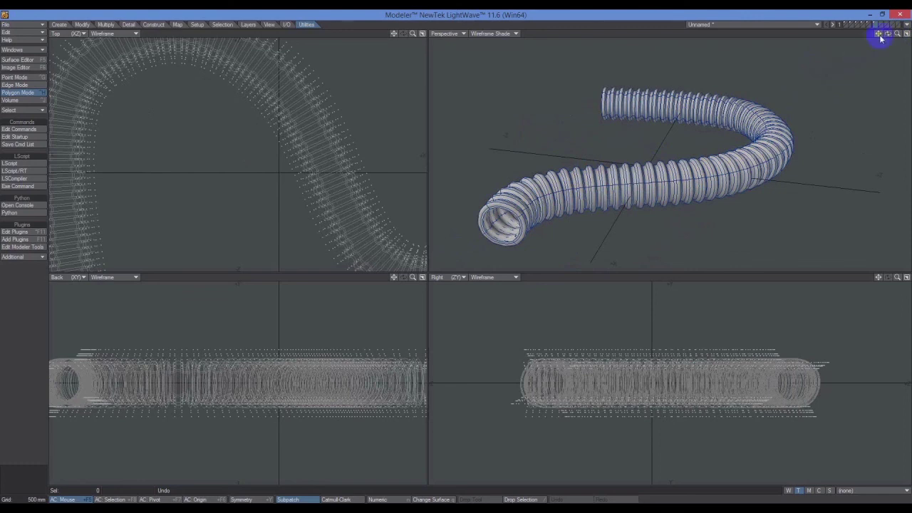
{"action": "left_click_drag", "start_coordinate": [879, 35], "coordinate": [456, 251]}
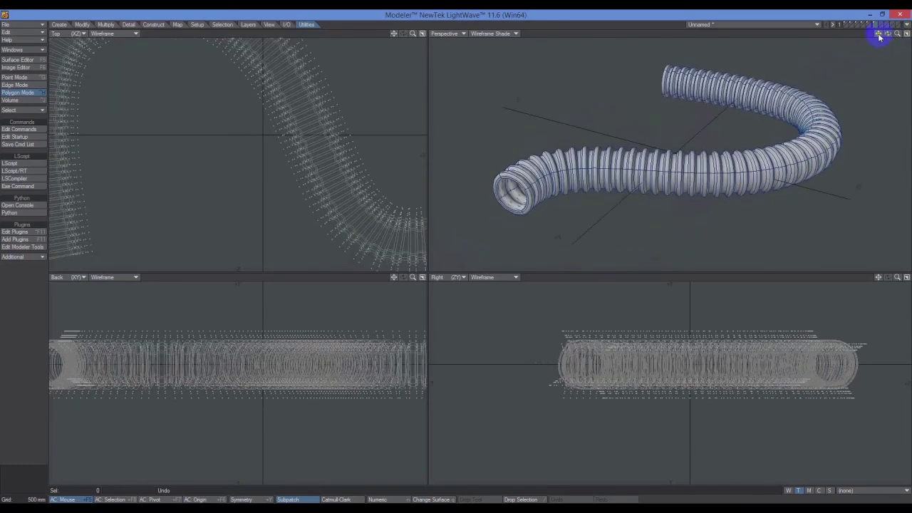
{"action": "left_click_drag", "start_coordinate": [889, 38], "coordinate": [456, 251]}
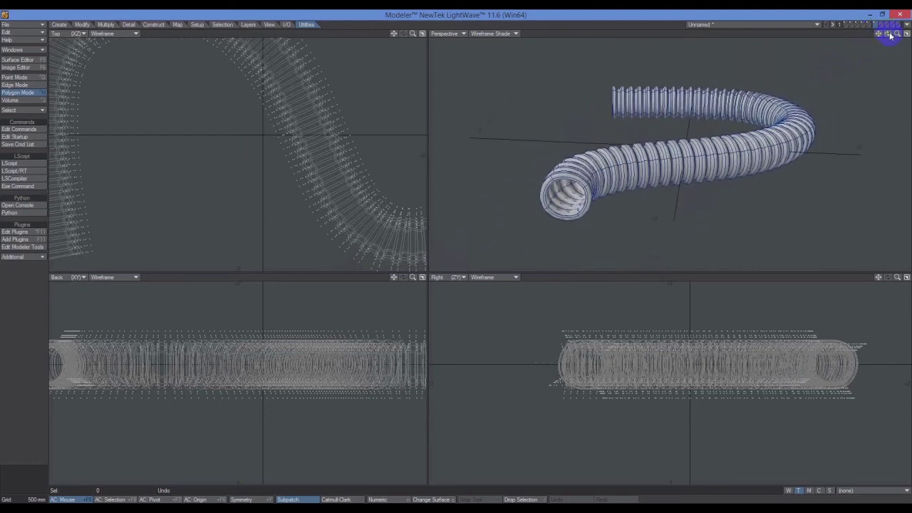
{"action": "left_click_drag", "start_coordinate": [890, 36], "coordinate": [456, 250]}
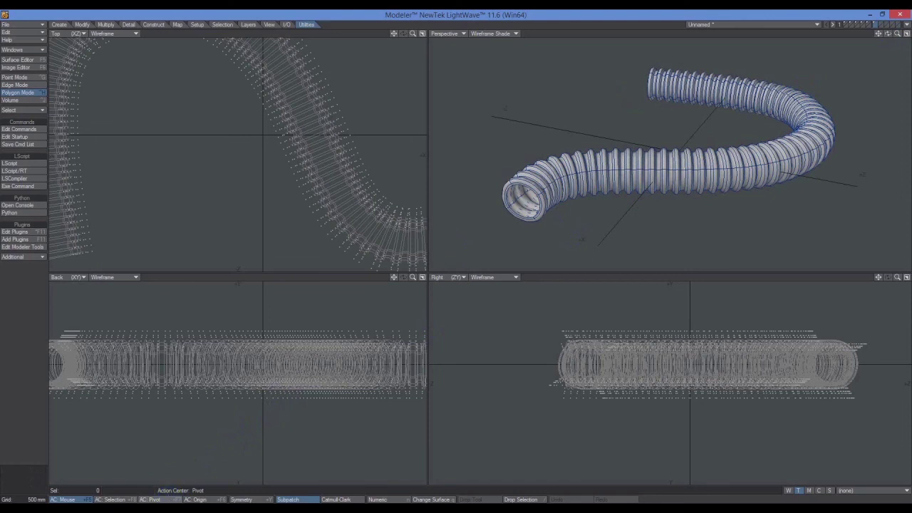
Switch to the web browser, review the Extrude+ plugin's description and example images, and open the Px_Bezier plugin page
{"action": "left_click", "coordinate": [106, 506]}
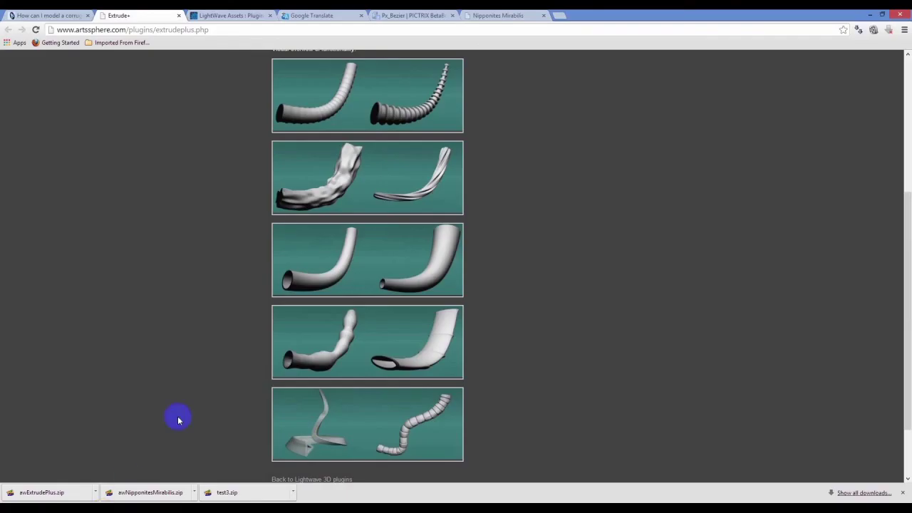
{"action": "left_click_drag", "start_coordinate": [904, 346], "coordinate": [880, 177]}
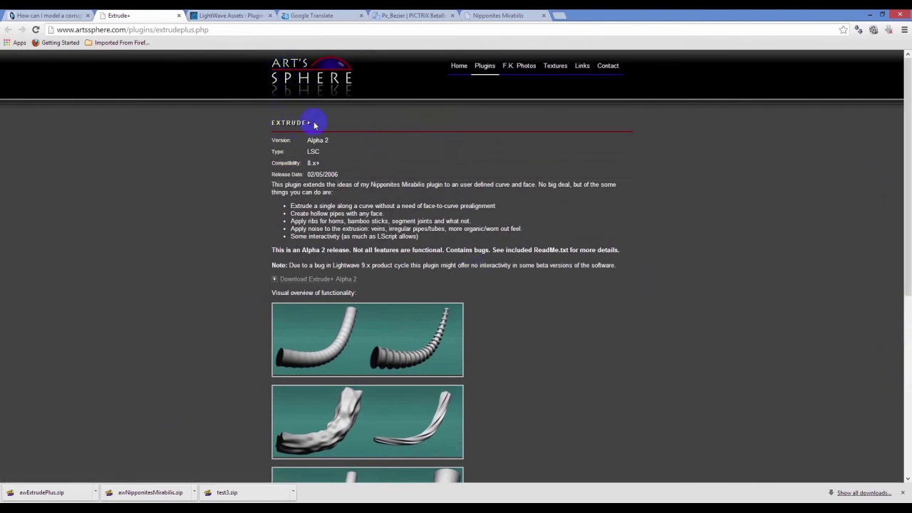
{"action": "left_click_drag", "start_coordinate": [909, 147], "coordinate": [908, 281]}
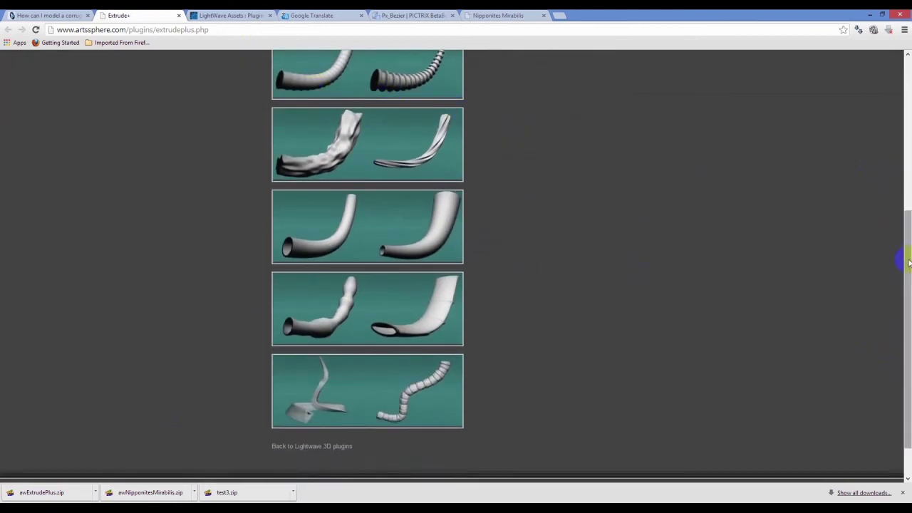
{"action": "left_click_drag", "start_coordinate": [899, 240], "coordinate": [894, 143]}
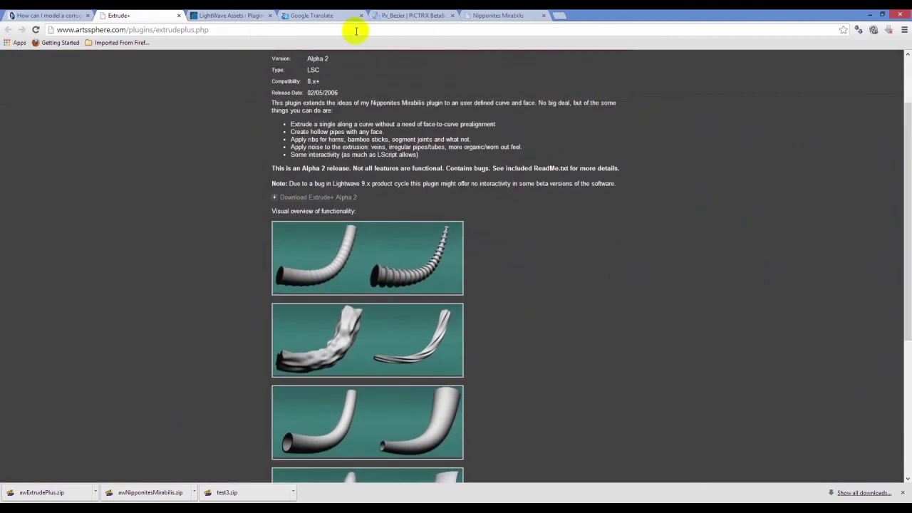
{"action": "left_click", "coordinate": [411, 17]}
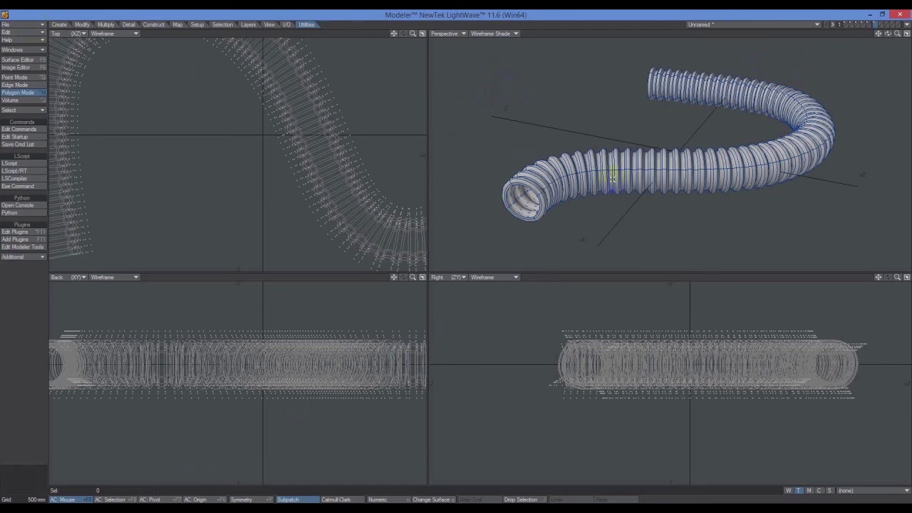
Switch back to LightWave Modeler and start a new empty object
{"action": "left_click", "coordinate": [40, 27]}
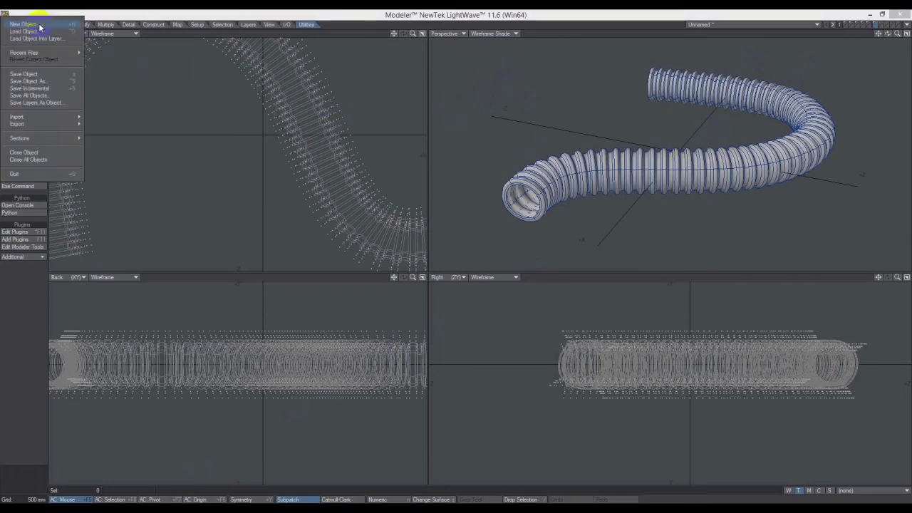
{"action": "left_click", "coordinate": [23, 25]}
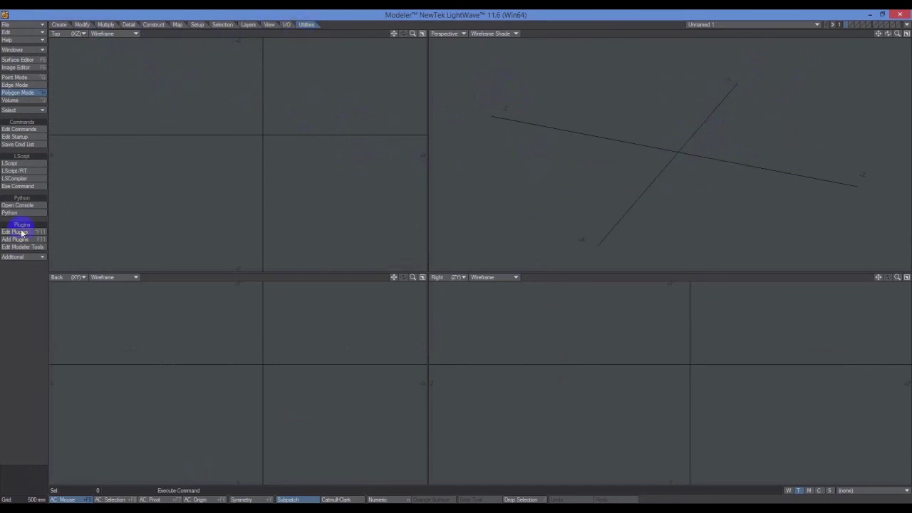
{"action": "left_click", "coordinate": [42, 259]}
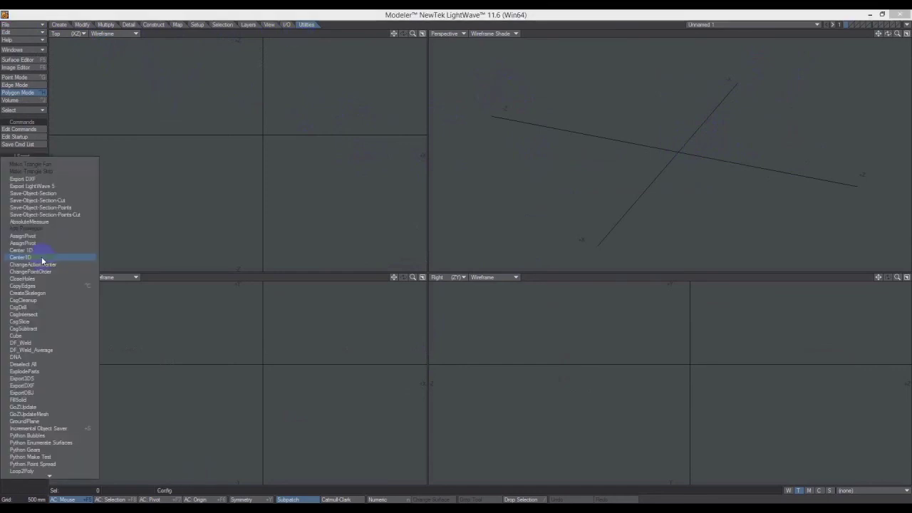
{"action": "left_click", "coordinate": [176, 235]}
Draw a wavy four-point curve along the X axis in the Top view with the Px_Bezier64 tool
{"action": "left_click", "coordinate": [59, 25]}
{"action": "left_click", "coordinate": [19, 359]}
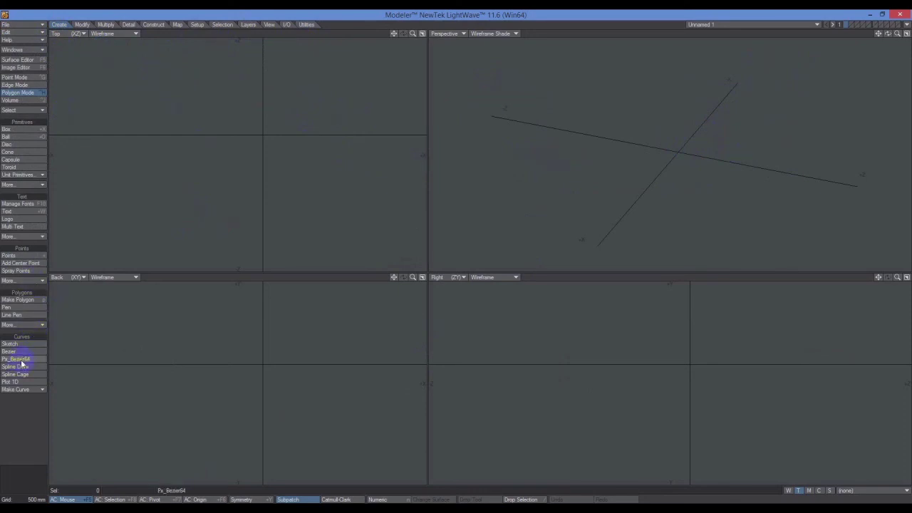
{"action": "left_click", "coordinate": [21, 361]}
{"action": "left_click", "coordinate": [292, 160]}
{"action": "left_click_drag", "start_coordinate": [363, 158], "coordinate": [282, 85]}
{"action": "left_click_drag", "start_coordinate": [196, 139], "coordinate": [164, 160]}
{"action": "left_click_drag", "start_coordinate": [95, 122], "coordinate": [93, 92]}
{"action": "left_click_drag", "start_coordinate": [192, 138], "coordinate": [240, 112]}
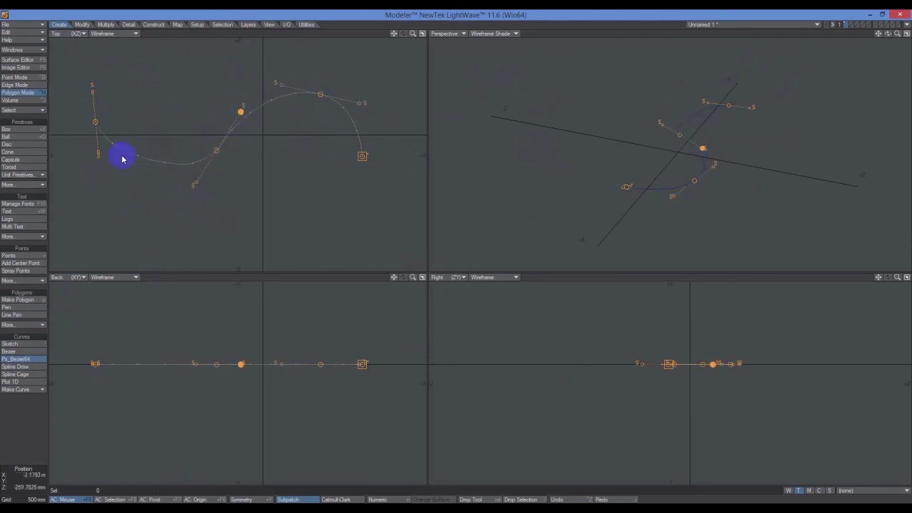
Adjust the curve's tangent handles in the Top view to make its bends rounder
{"action": "left_click_drag", "start_coordinate": [100, 154], "coordinate": [102, 178]}
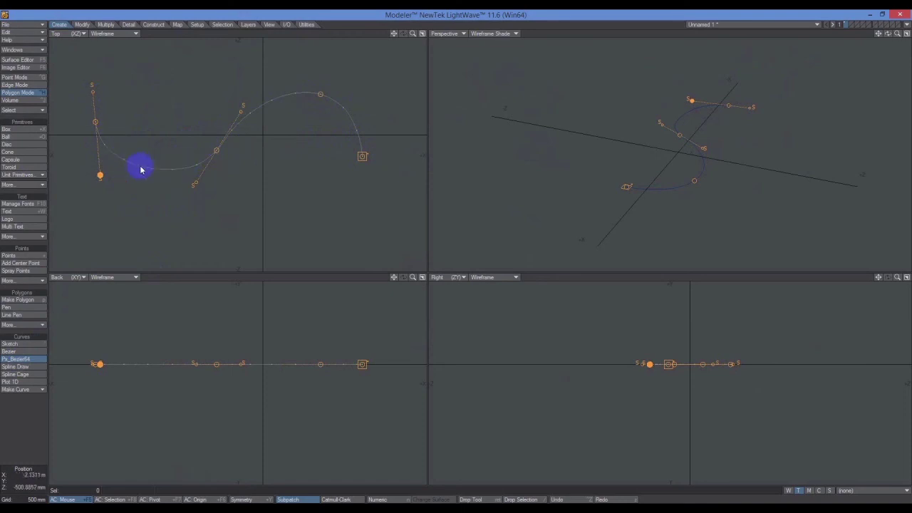
{"action": "left_click_drag", "start_coordinate": [196, 185], "coordinate": [186, 193]}
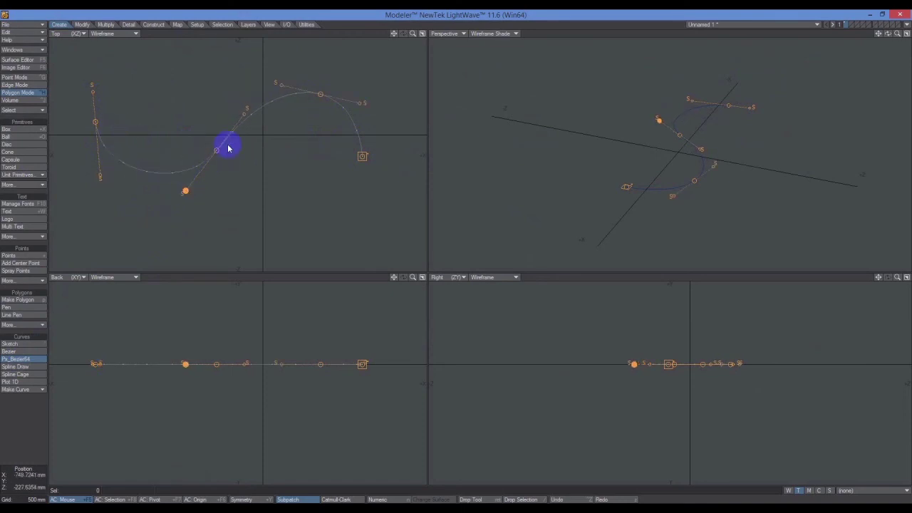
{"action": "left_click_drag", "start_coordinate": [246, 115], "coordinate": [275, 82]}
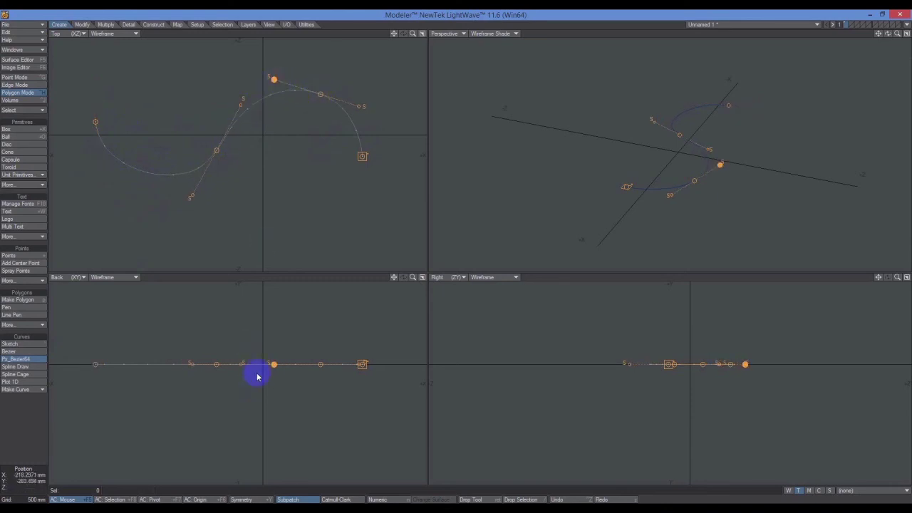
Give the curve height variation by moving its points and handles in the Back and Right views, and finish the curve
{"action": "left_click_drag", "start_coordinate": [273, 367], "coordinate": [278, 328]}
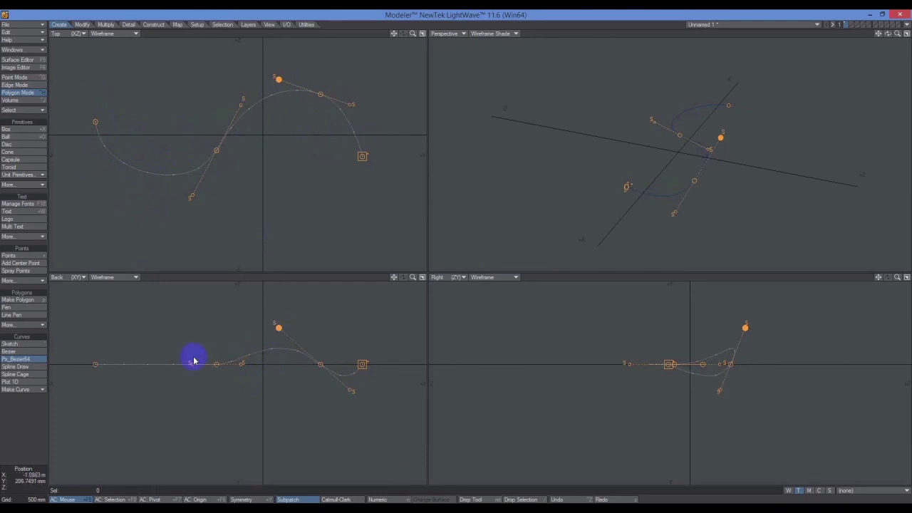
{"action": "left_click_drag", "start_coordinate": [217, 367], "coordinate": [204, 390]}
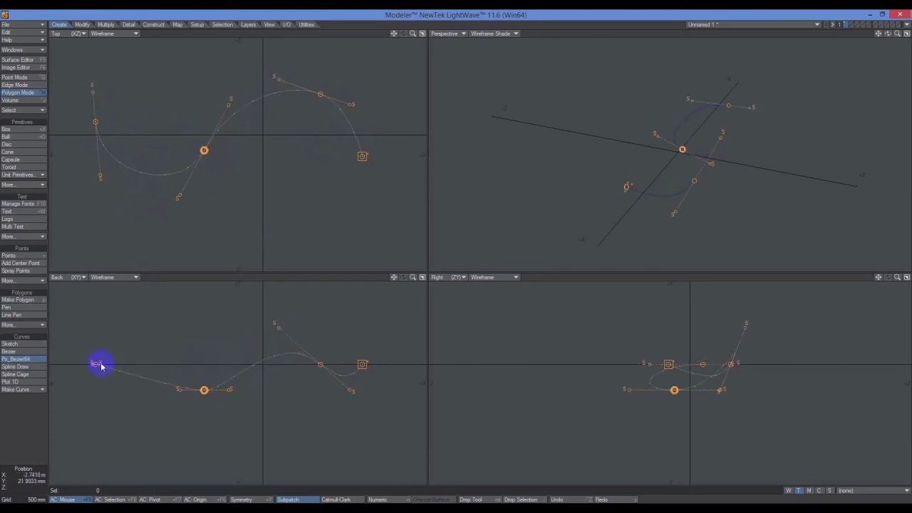
{"action": "left_click_drag", "start_coordinate": [102, 366], "coordinate": [104, 390]}
{"action": "left_click_drag", "start_coordinate": [177, 391], "coordinate": [179, 412]}
{"action": "left_click_drag", "start_coordinate": [321, 366], "coordinate": [376, 344]}
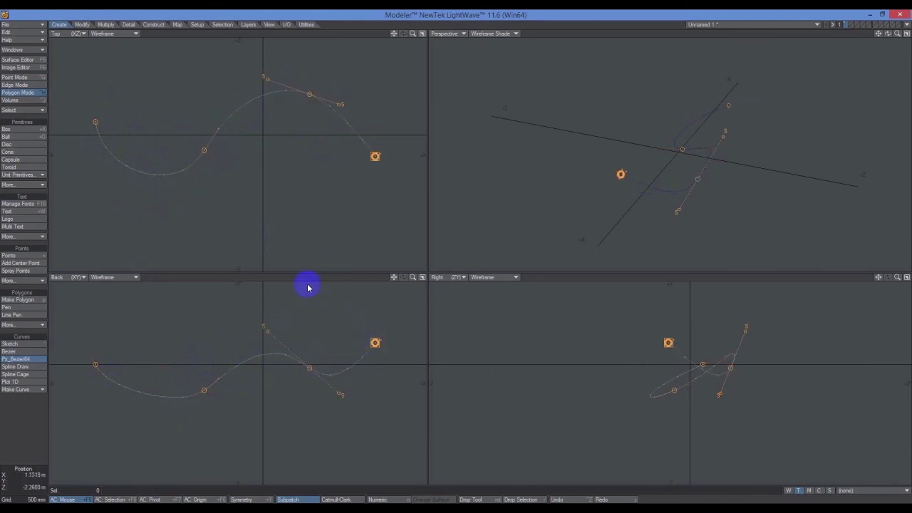
{"action": "mouse_move", "coordinate": [746, 333]}
{"action": "left_mouse_down"}
{"action": "mouse_move", "coordinate": [736, 332]}
{"action": "mouse_move", "coordinate": [746, 344]}
{"action": "left_mouse_up"}
{"action": "left_click", "coordinate": [15, 94]}
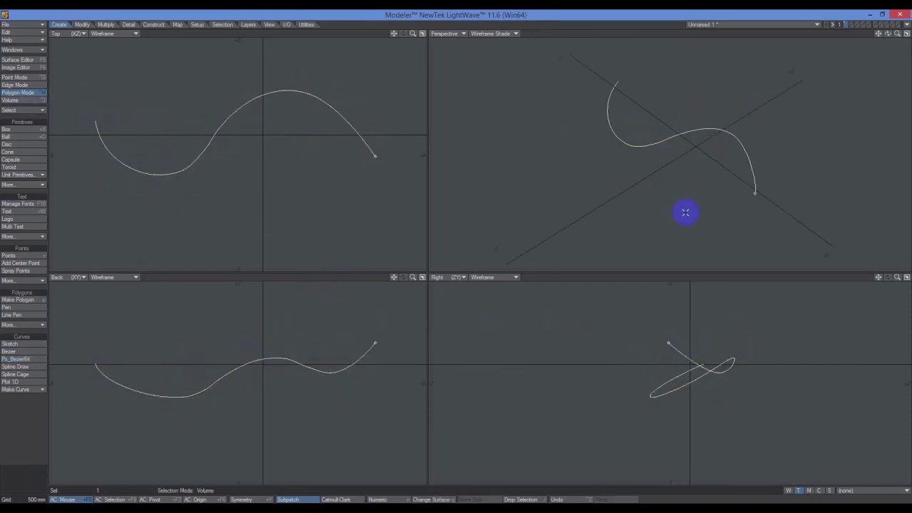
In the second layer, draw a flat square box about 534 mm wide around the origin in the Back view and select it
{"action": "left_click", "coordinate": [851, 24]}
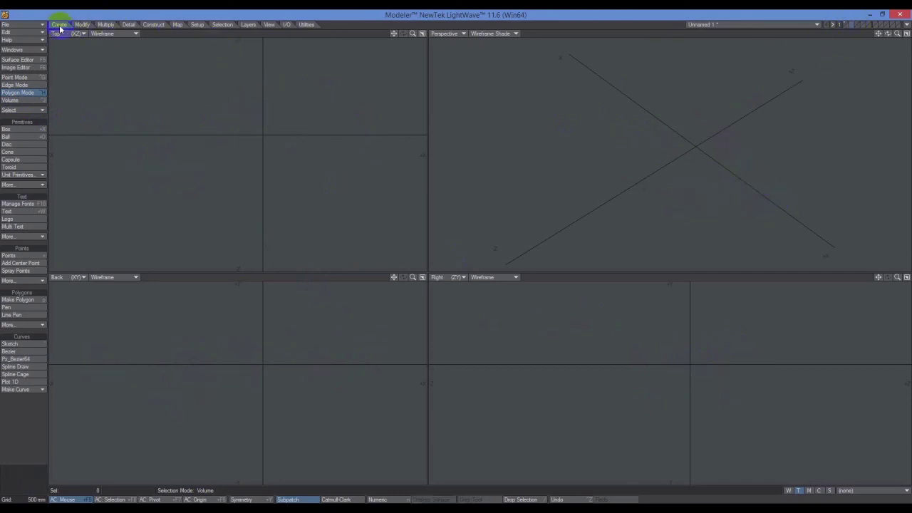
{"action": "left_click", "coordinate": [9, 129]}
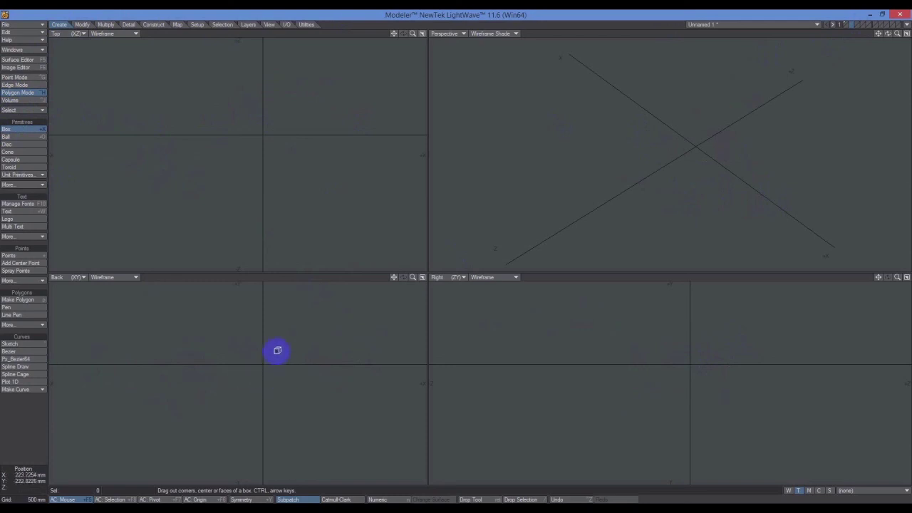
{"action": "left_click_drag", "start_coordinate": [279, 349], "coordinate": [250, 383]}
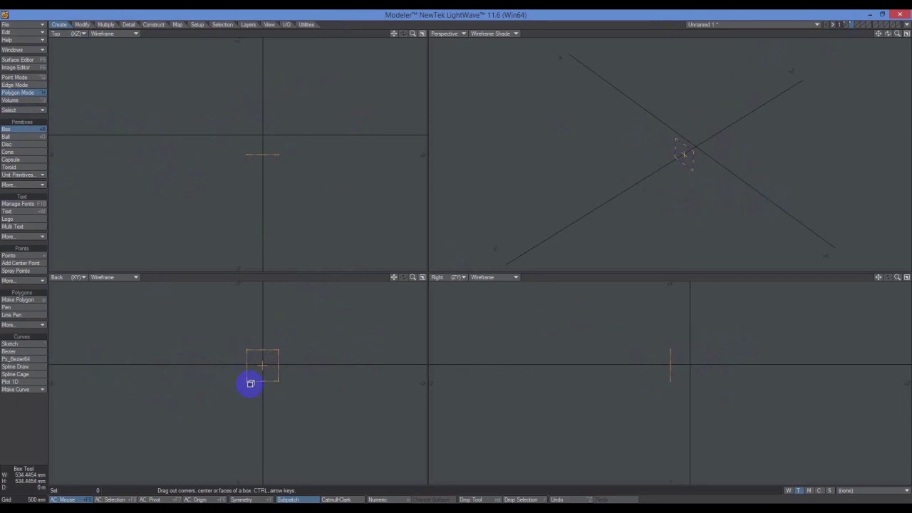
{"action": "left_click", "coordinate": [17, 130]}
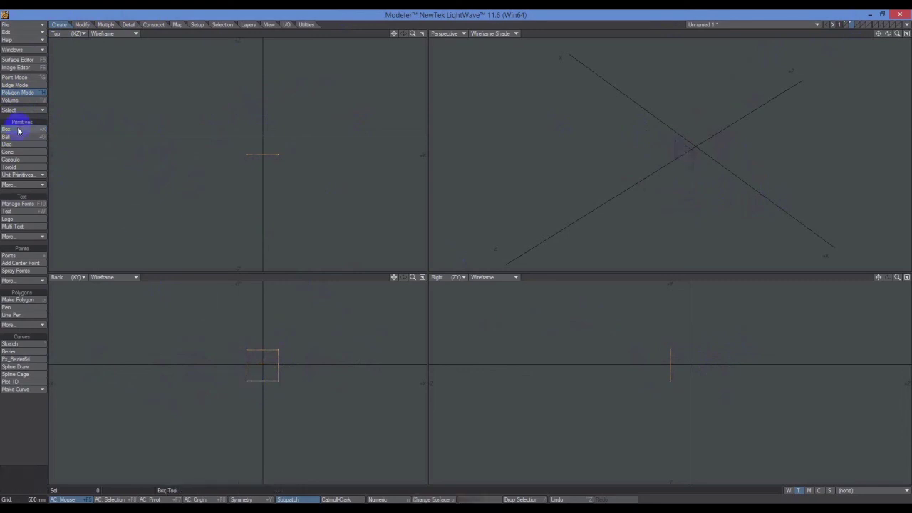
{"action": "left_click", "coordinate": [15, 137]}
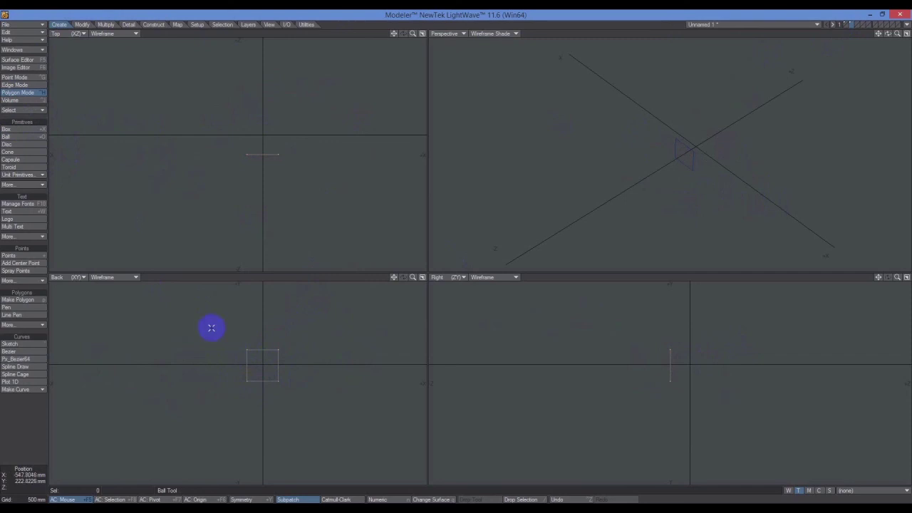
{"action": "left_click", "coordinate": [262, 354]}
{"action": "left_click_drag", "start_coordinate": [889, 34], "coordinate": [458, 251]}
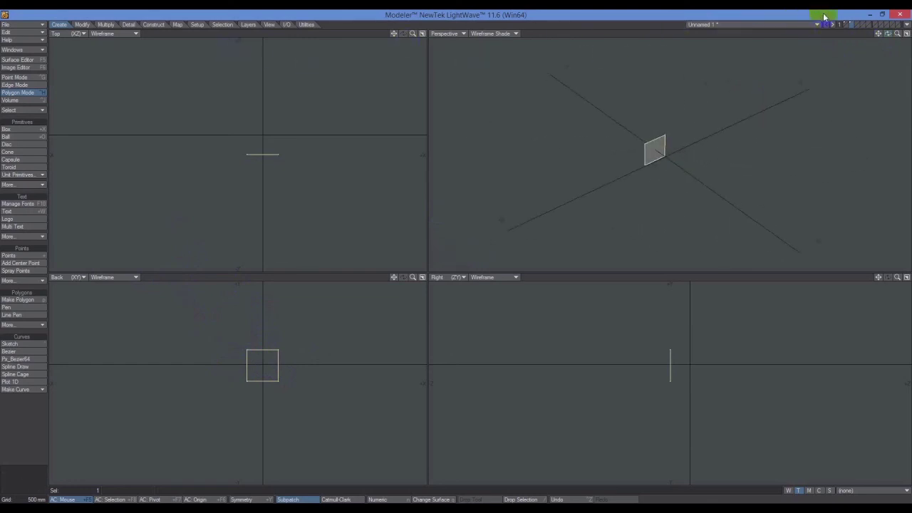
Show the curve's layer in the background and move the square onto the curve's start at the negative X end
{"action": "left_click", "coordinate": [849, 26]}
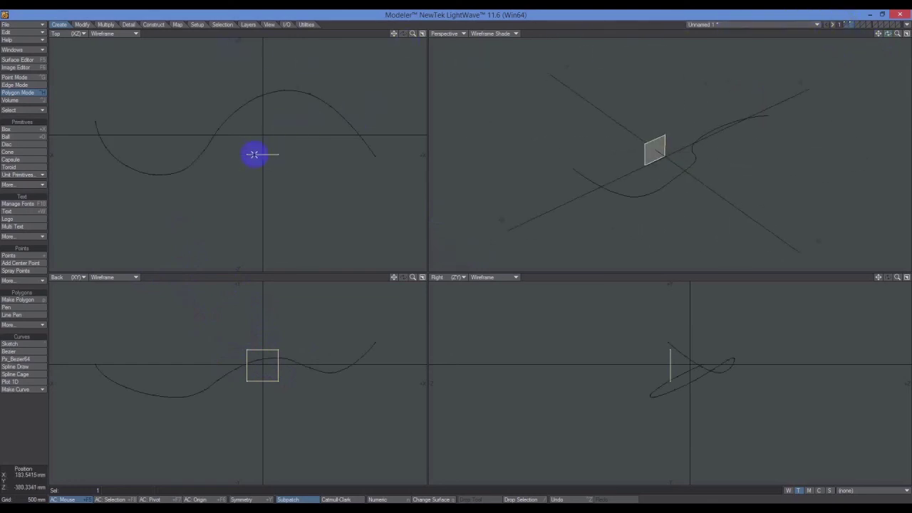
{"action": "left_click", "coordinate": [82, 24]}
{"action": "left_click", "coordinate": [11, 131]}
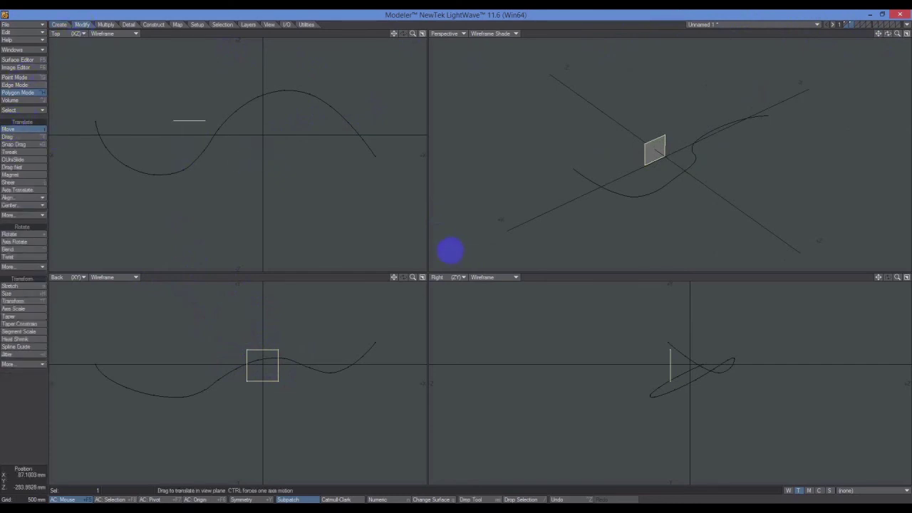
{"action": "left_click_drag", "start_coordinate": [99, 112], "coordinate": [96, 121]}
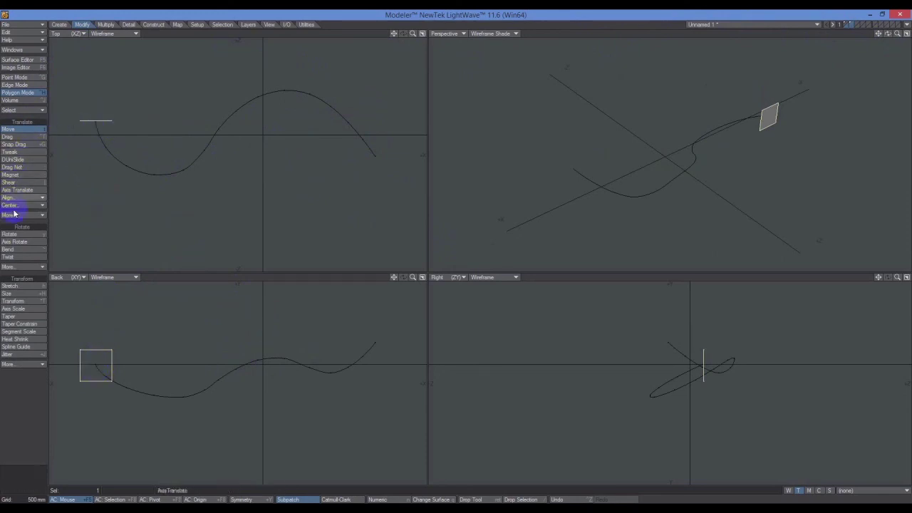
Rotate the square in the Top and Right views to face along the curve's starting direction, checking the alignment in perspective
{"action": "left_click", "coordinate": [15, 235]}
{"action": "left_click_drag", "start_coordinate": [96, 121], "coordinate": [456, 252]}
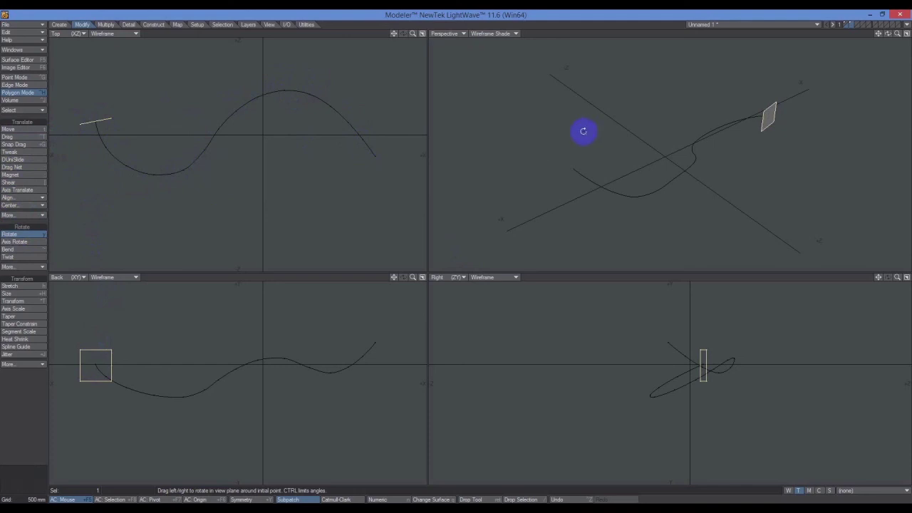
{"action": "left_click_drag", "start_coordinate": [887, 35], "coordinate": [456, 251]}
{"action": "left_click_drag", "start_coordinate": [703, 367], "coordinate": [456, 251]}
{"action": "left_click_drag", "start_coordinate": [897, 33], "coordinate": [456, 251]}
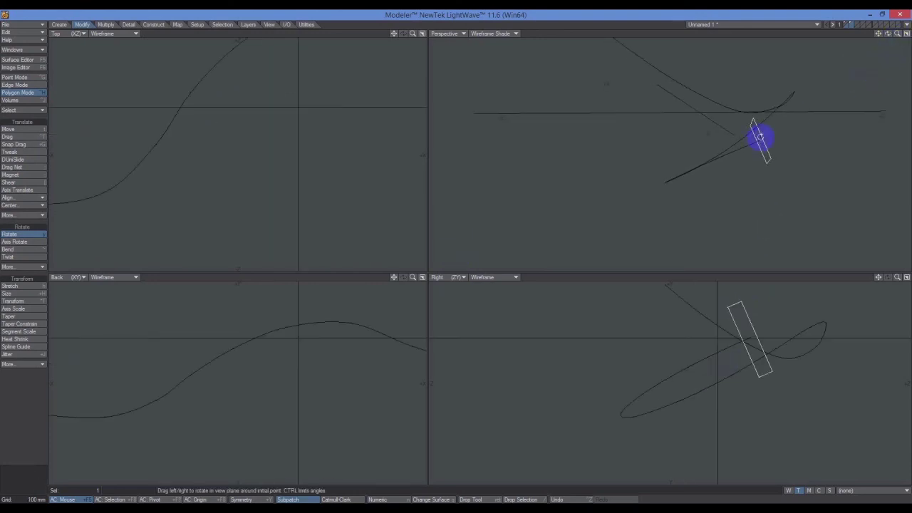
{"action": "left_click_drag", "start_coordinate": [898, 34], "coordinate": [456, 252]}
{"action": "left_click_drag", "start_coordinate": [889, 34], "coordinate": [456, 251]}
{"action": "mouse_move", "coordinate": [859, 40]}
{"action": "left_mouse_down"}
{"action": "mouse_move", "coordinate": [591, 139]}
{"action": "mouse_move", "coordinate": [540, 118]}
{"action": "mouse_move", "coordinate": [523, 100]}
{"action": "mouse_move", "coordinate": [751, 79]}
{"action": "mouse_move", "coordinate": [682, 205]}
{"action": "left_mouse_up"}
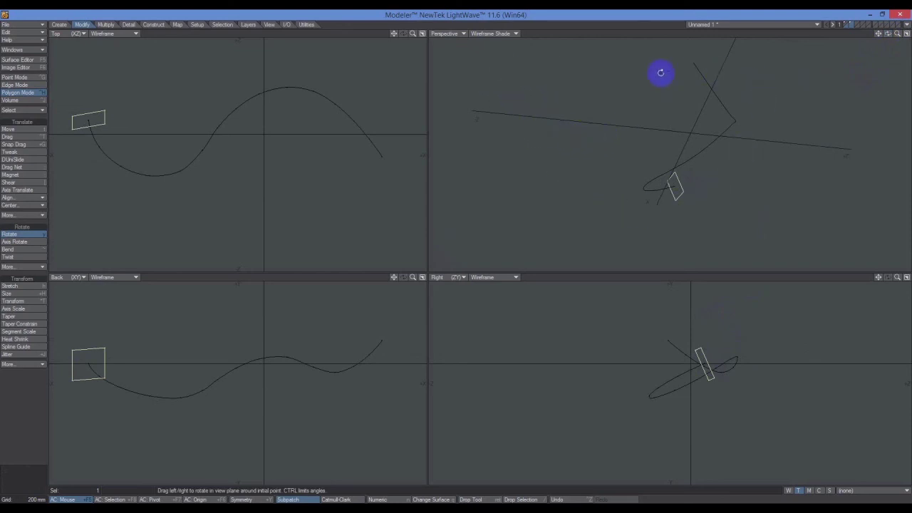
{"action": "mouse_move", "coordinate": [660, 73]}
{"action": "left_mouse_down"}
{"action": "mouse_move", "coordinate": [616, 163]}
{"action": "mouse_move", "coordinate": [597, 142]}
{"action": "mouse_move", "coordinate": [684, 161]}
{"action": "mouse_move", "coordinate": [733, 157]}
{"action": "mouse_move", "coordinate": [695, 149]}
{"action": "left_mouse_up"}
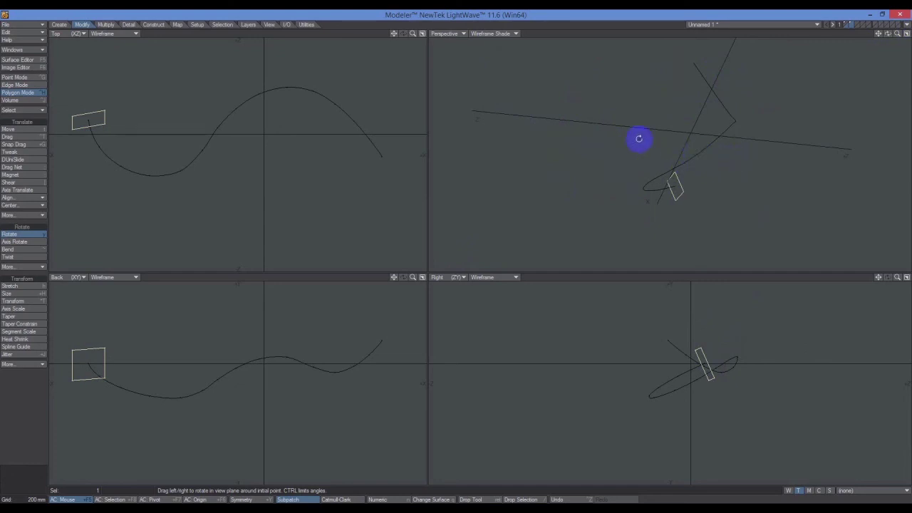
{"action": "left_click_drag", "start_coordinate": [558, 93], "coordinate": [730, 105]}
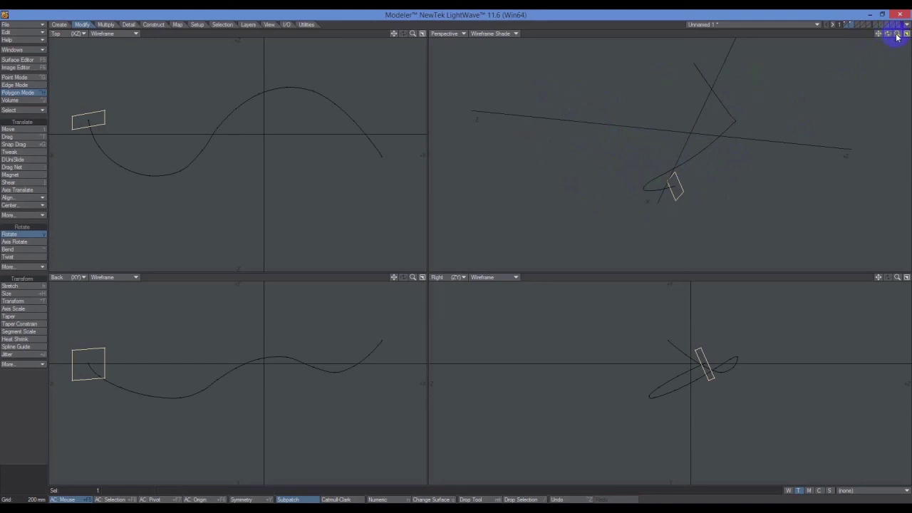
Finish the rotation, bring the curve's layer to the foreground with the square's, and add the curve to the polygon selection
{"action": "mouse_move", "coordinate": [898, 36]}
{"action": "left_mouse_down"}
{"action": "mouse_move", "coordinate": [458, 251]}
{"action": "mouse_move", "coordinate": [860, 33]}
{"action": "mouse_move", "coordinate": [456, 251]}
{"action": "mouse_move", "coordinate": [887, 36]}
{"action": "left_mouse_up"}
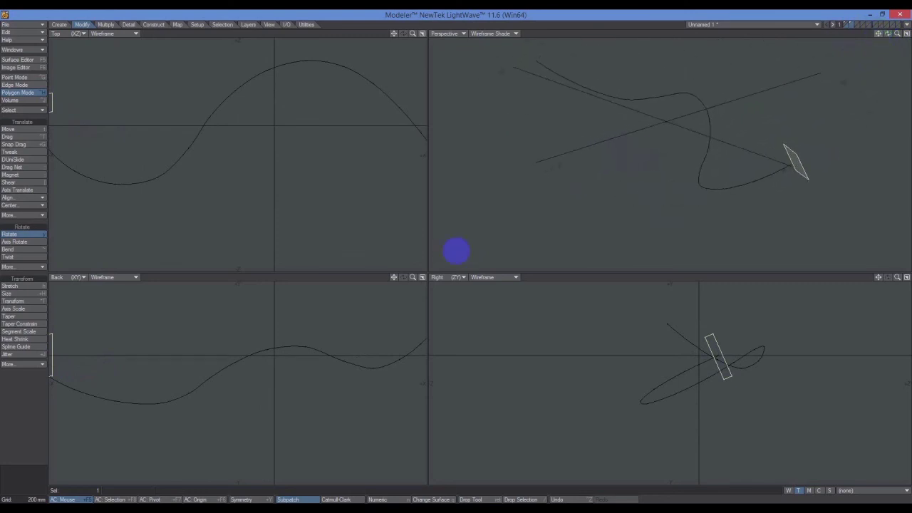
{"action": "mouse_move", "coordinate": [456, 251]}
{"action": "left_mouse_down"}
{"action": "mouse_move", "coordinate": [878, 34]}
{"action": "mouse_move", "coordinate": [456, 251]}
{"action": "left_mouse_up"}
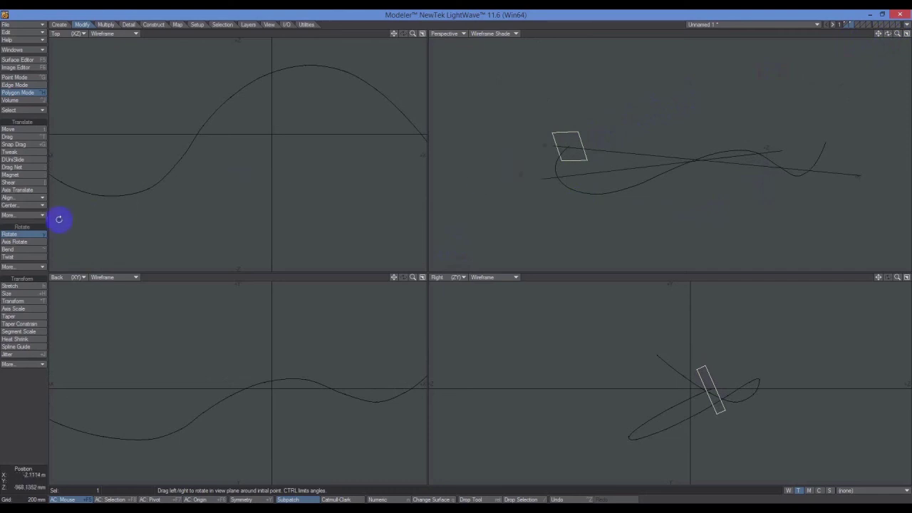
{"action": "left_click", "coordinate": [16, 235]}
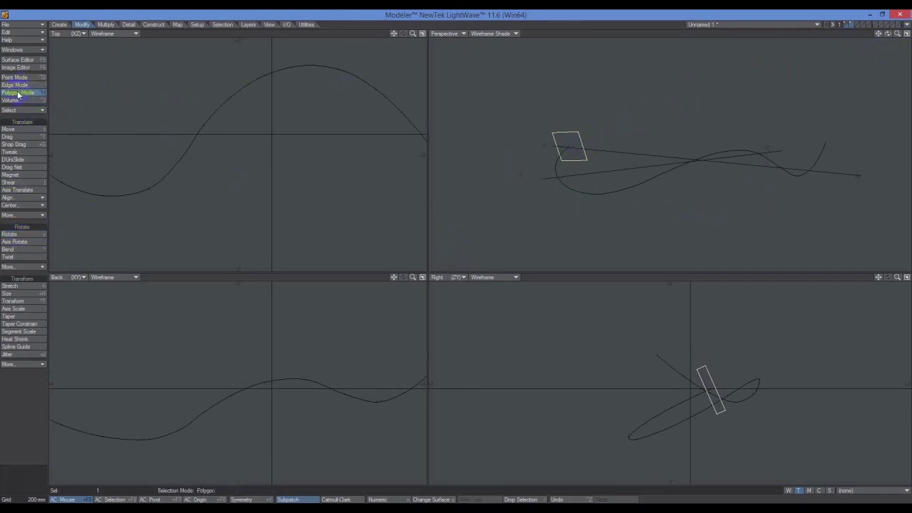
{"action": "left_click", "coordinate": [845, 25]}
{"action": "left_click", "coordinate": [846, 23], "text": "shift"}
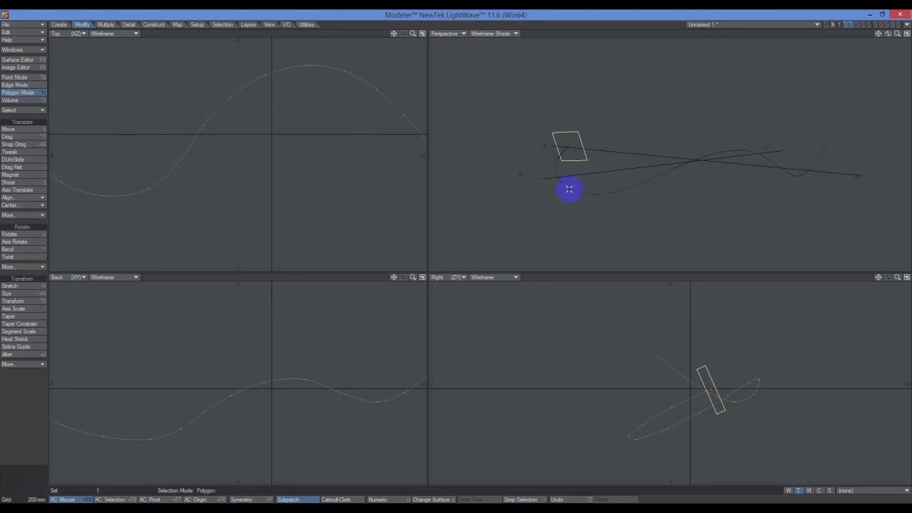
{"action": "left_click_drag", "start_coordinate": [584, 187], "coordinate": [579, 204], "text": "shift"}
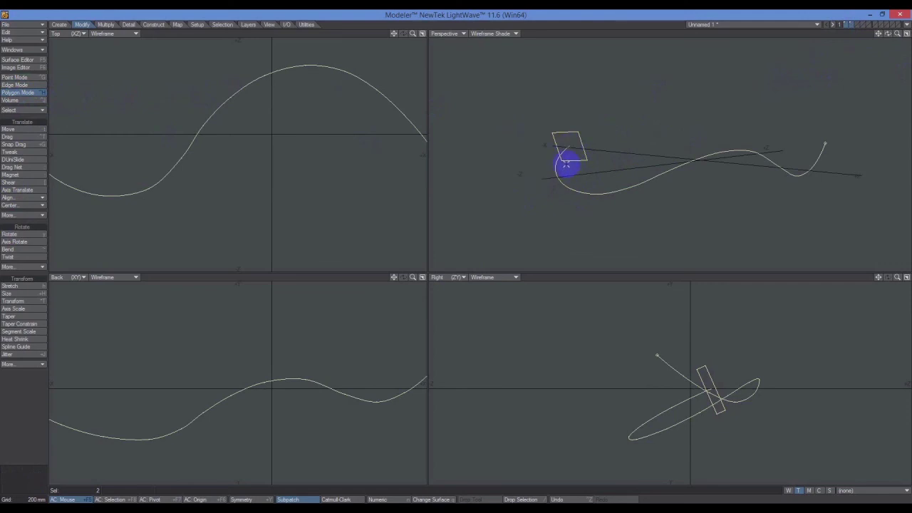
{"action": "left_click", "coordinate": [414, 35]}
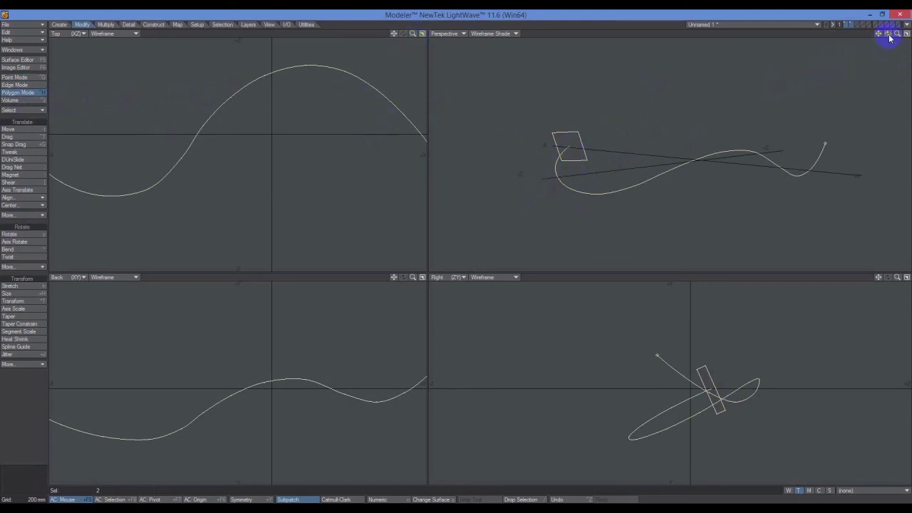
{"action": "left_click_drag", "start_coordinate": [888, 34], "coordinate": [456, 250]}
{"action": "left_click_drag", "start_coordinate": [879, 36], "coordinate": [456, 250]}
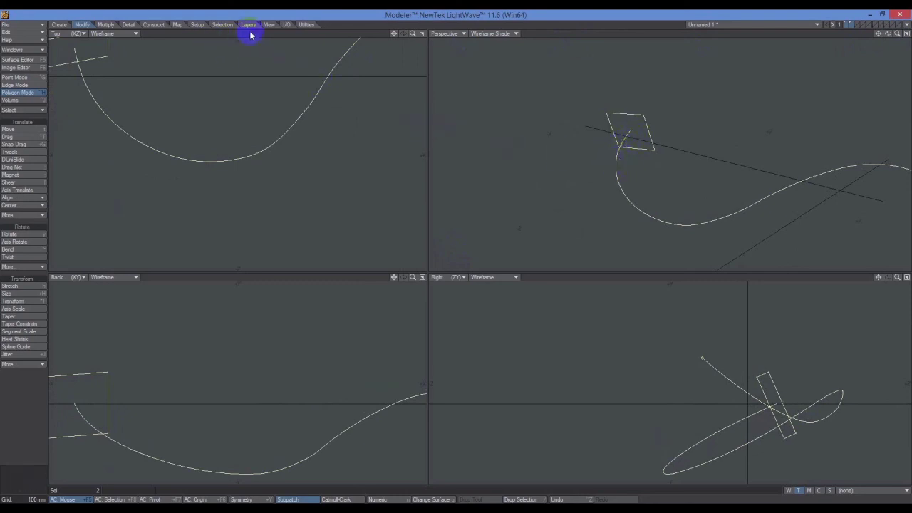
{"action": "left_click", "coordinate": [306, 25]}
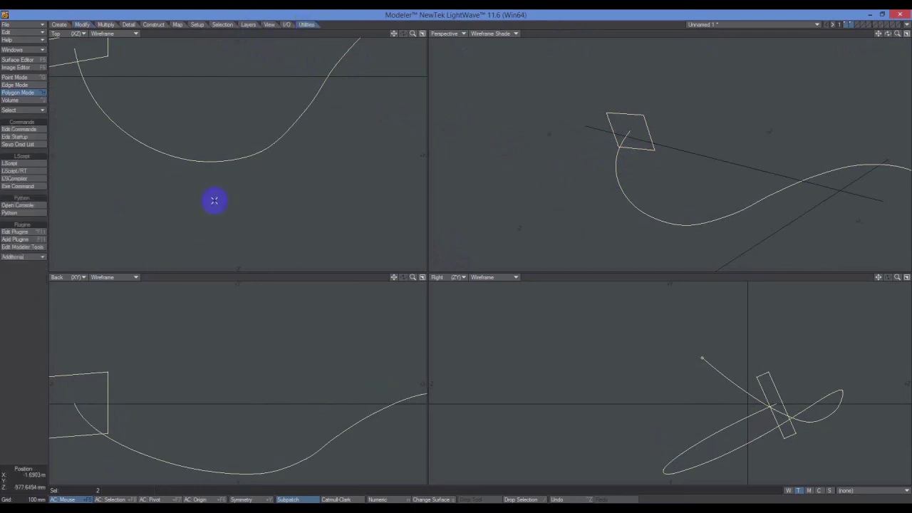
{"action": "left_click", "coordinate": [45, 259]}
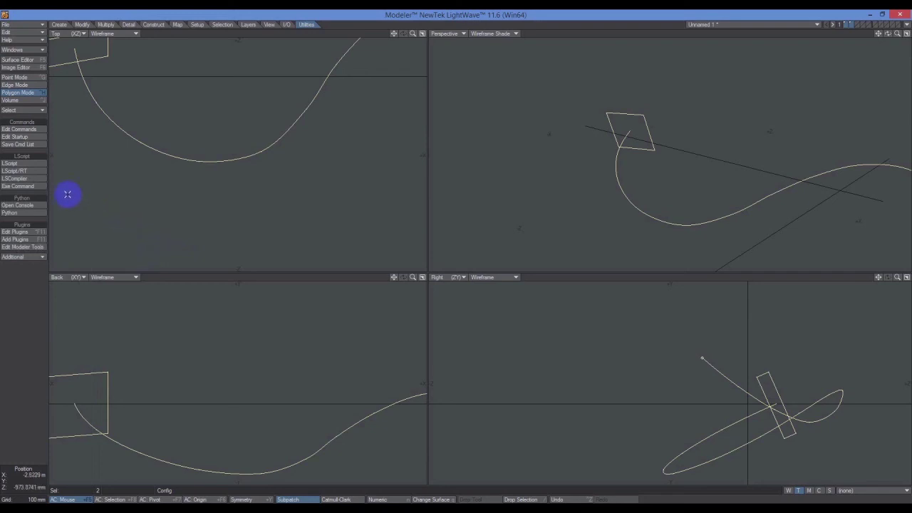
{"action": "left_click", "coordinate": [19, 173]}
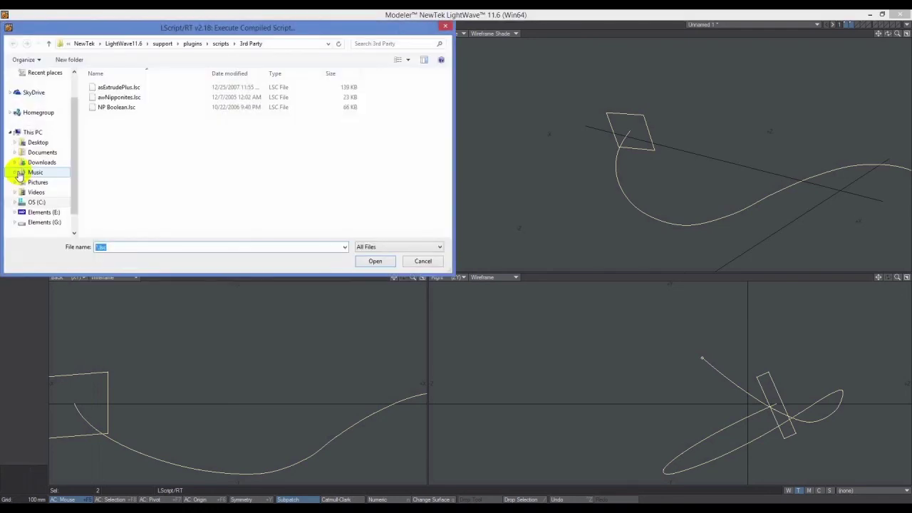
{"action": "left_click", "coordinate": [119, 87]}
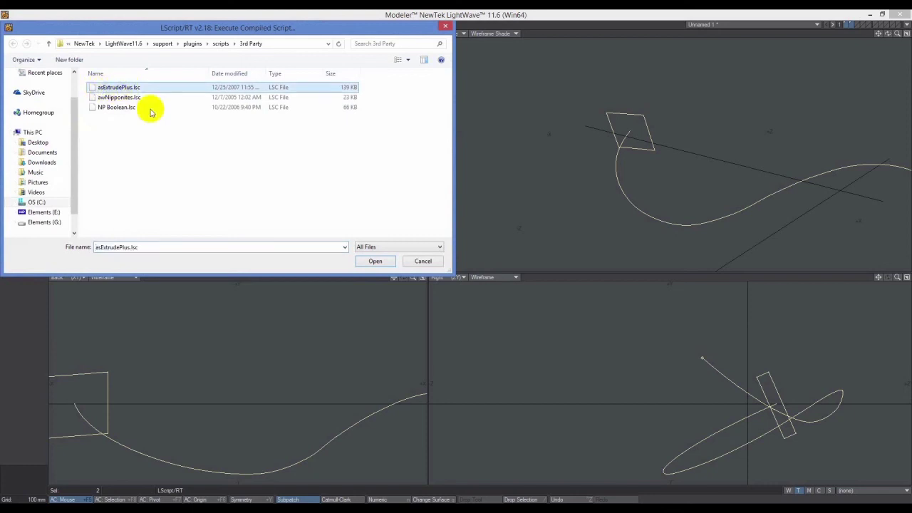
{"action": "left_click", "coordinate": [375, 260]}
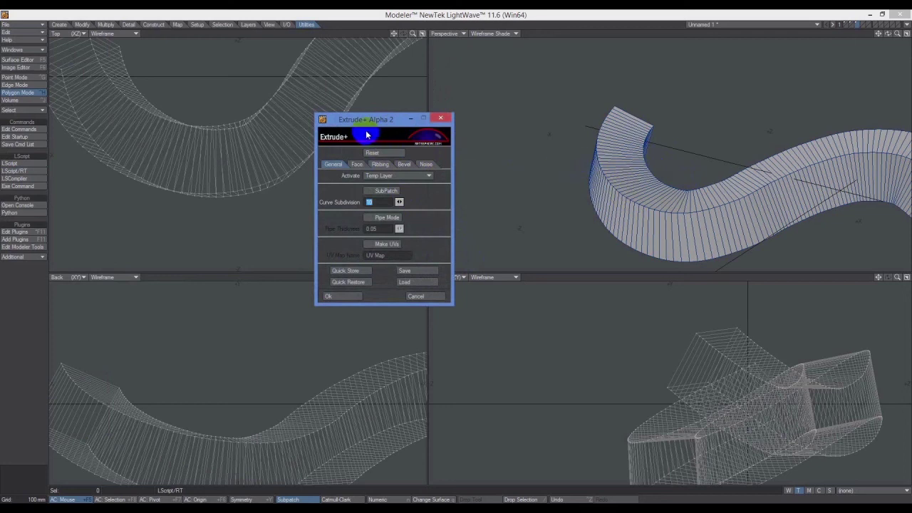
{"action": "left_click", "coordinate": [619, 122]}
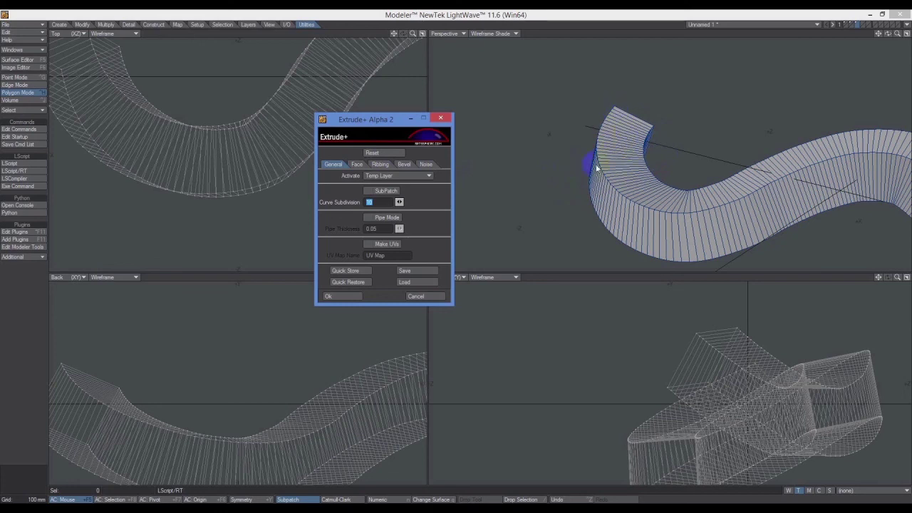
{"action": "left_click", "coordinate": [415, 297]}
Run the compiled script asExtrudePlus.lsc from the 3rd Party folder on the selected square and curve
{"action": "left_click_drag", "start_coordinate": [889, 34], "coordinate": [456, 252]}
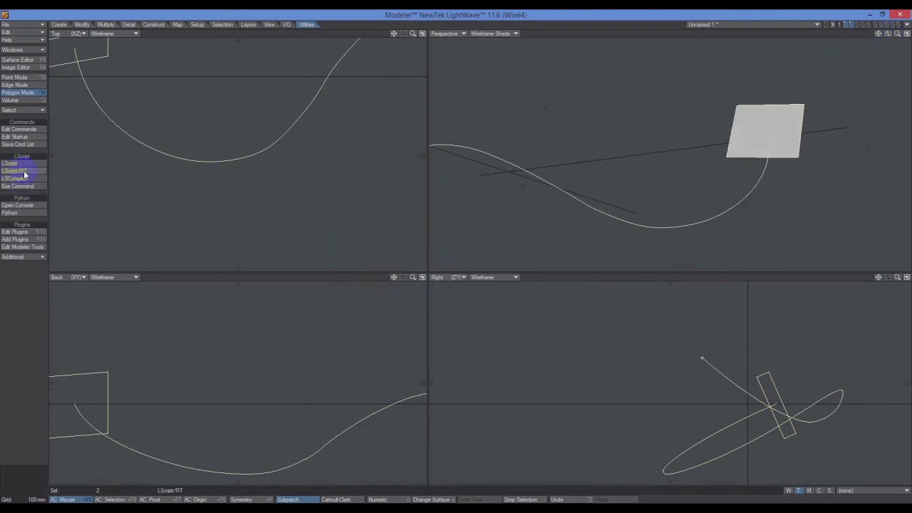
{"action": "left_click", "coordinate": [25, 174]}
{"action": "left_click", "coordinate": [120, 87]}
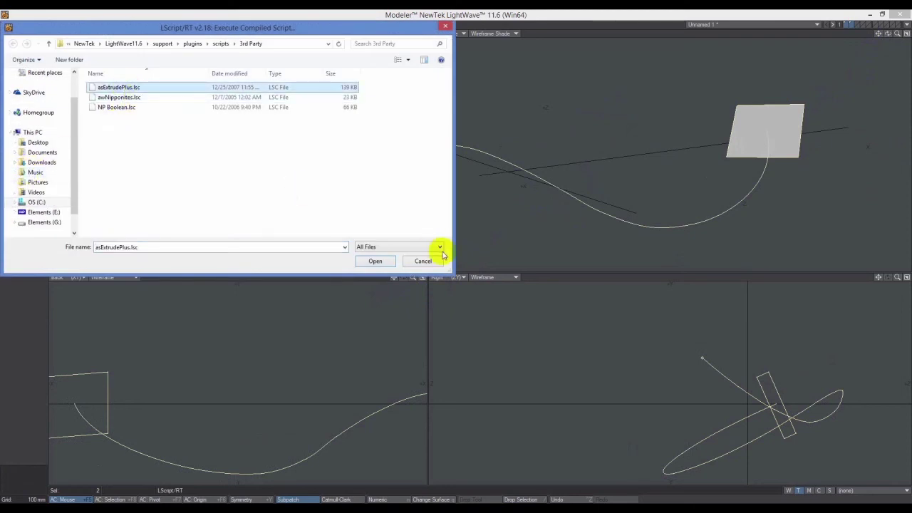
{"action": "left_click", "coordinate": [374, 261]}
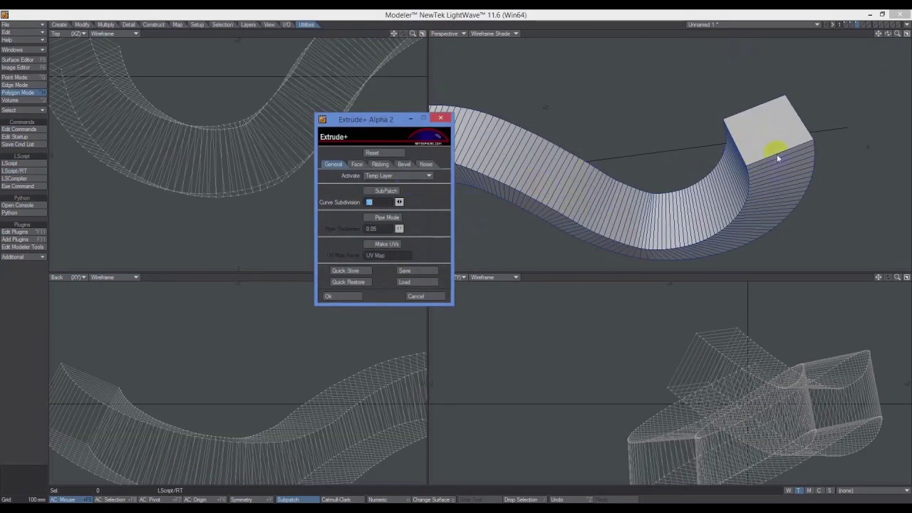
Set the extrusion's Curve Subdivision to 3 and enable SubPatch to round the hose
{"action": "left_click", "coordinate": [371, 191]}
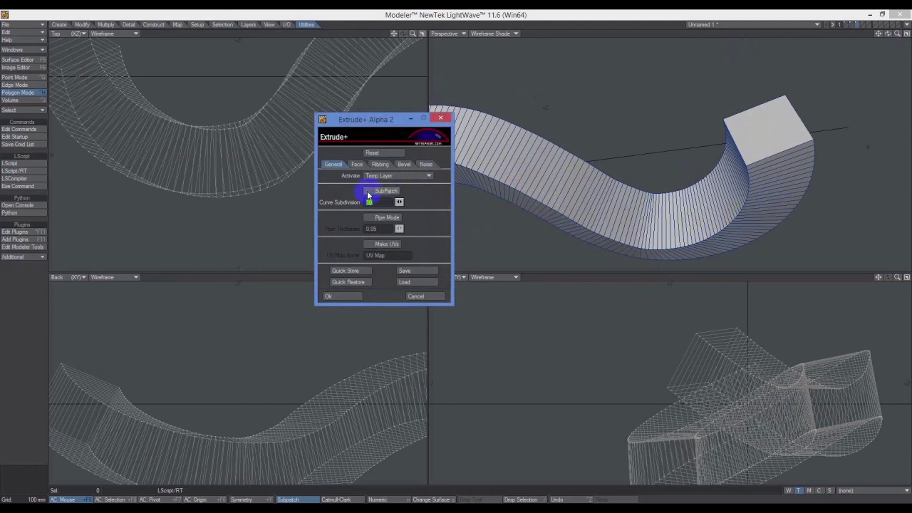
{"action": "left_click", "coordinate": [375, 203]}
{"action": "left_click_drag", "start_coordinate": [377, 204], "coordinate": [362, 206]}
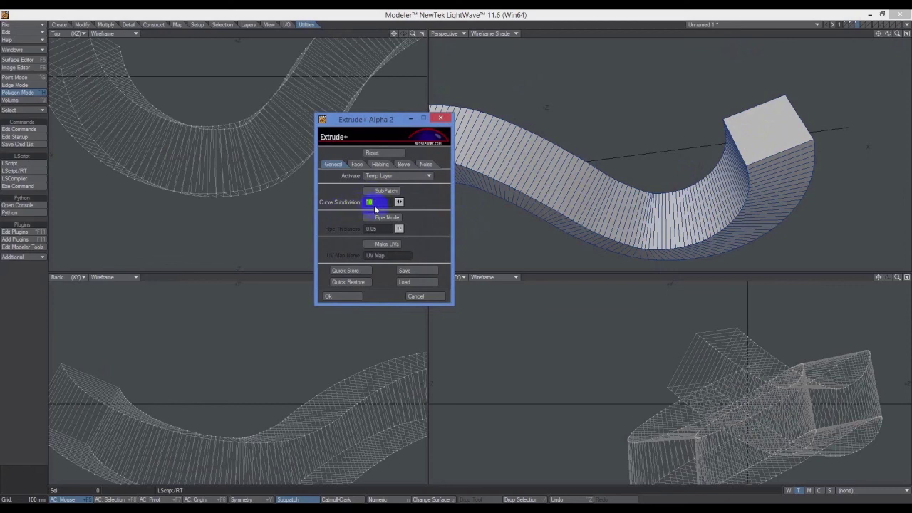
{"action": "type", "text": "3"}
{"action": "left_click", "coordinate": [369, 193]}
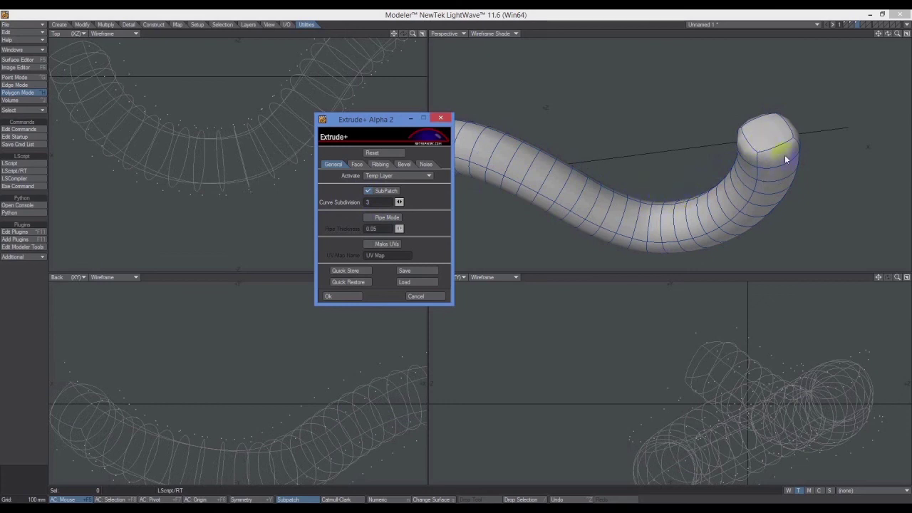
Preview the hose as a hollow tube with Pipe Mode, and turn the option off again
{"action": "left_click", "coordinate": [384, 221]}
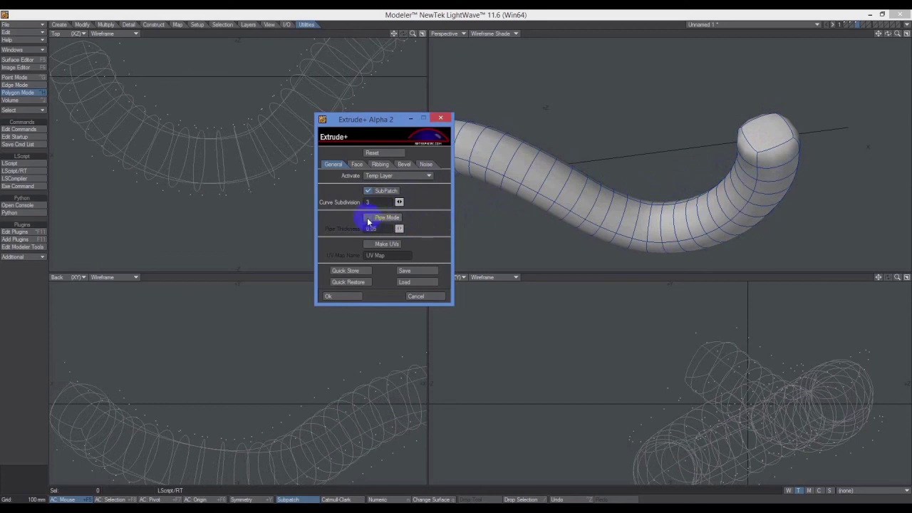
{"action": "left_click", "coordinate": [369, 221]}
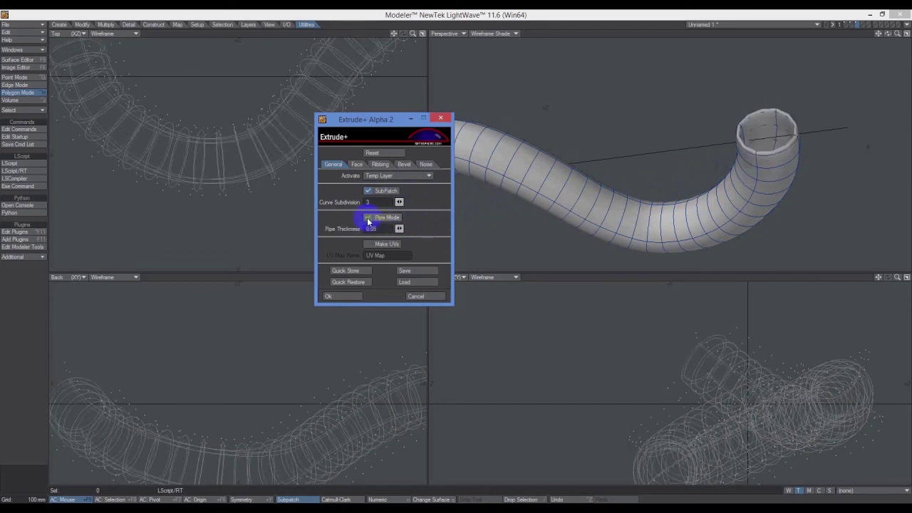
{"action": "left_click", "coordinate": [791, 119]}
{"action": "left_click", "coordinate": [717, 185]}
{"action": "left_click", "coordinate": [724, 182]}
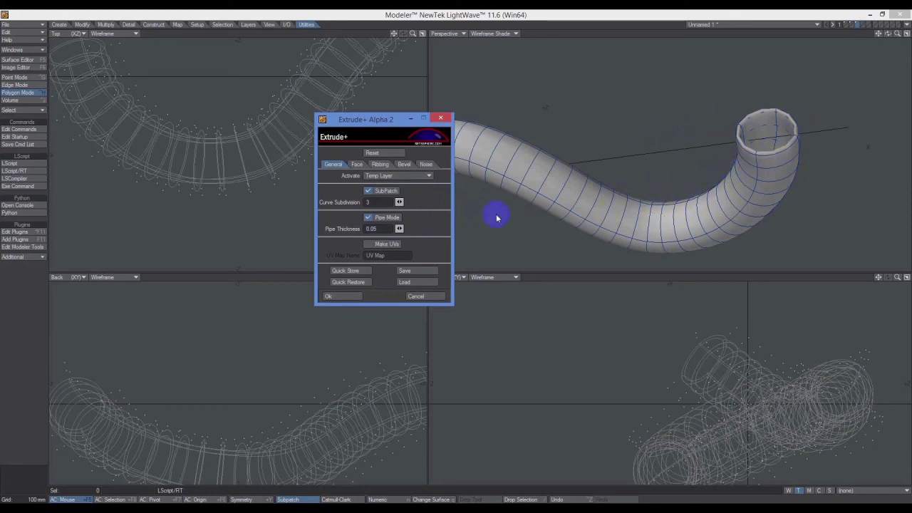
{"action": "left_click", "coordinate": [368, 218]}
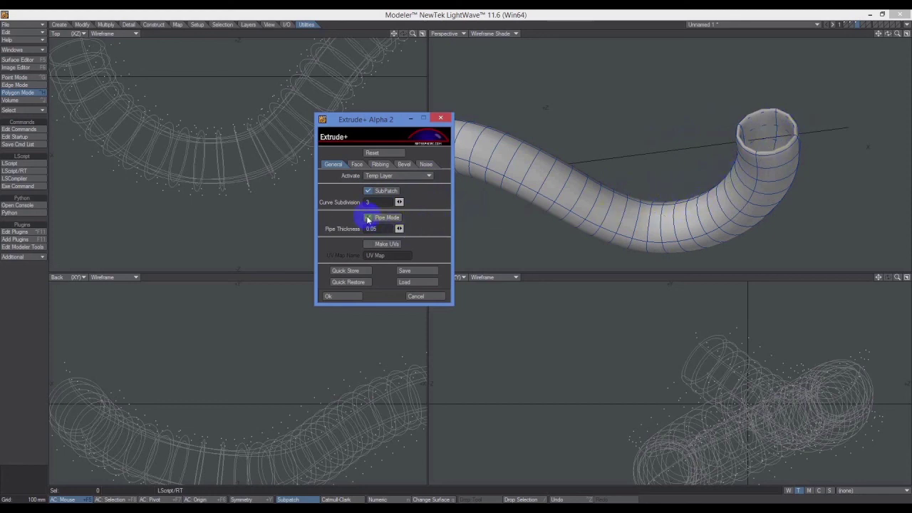
{"action": "left_click", "coordinate": [368, 217]}
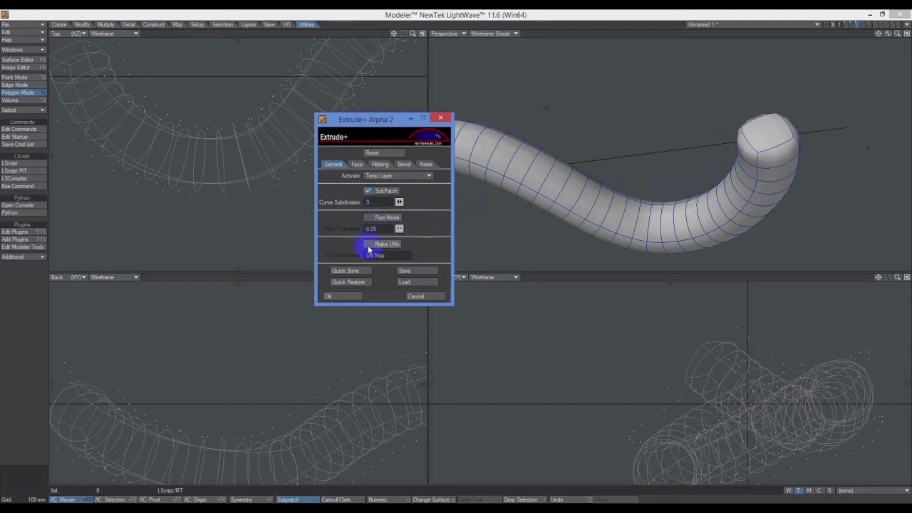
Try the Make UVs option with its UV map name, and turn it off again
{"action": "left_click", "coordinate": [368, 245]}
{"action": "left_click", "coordinate": [389, 257]}
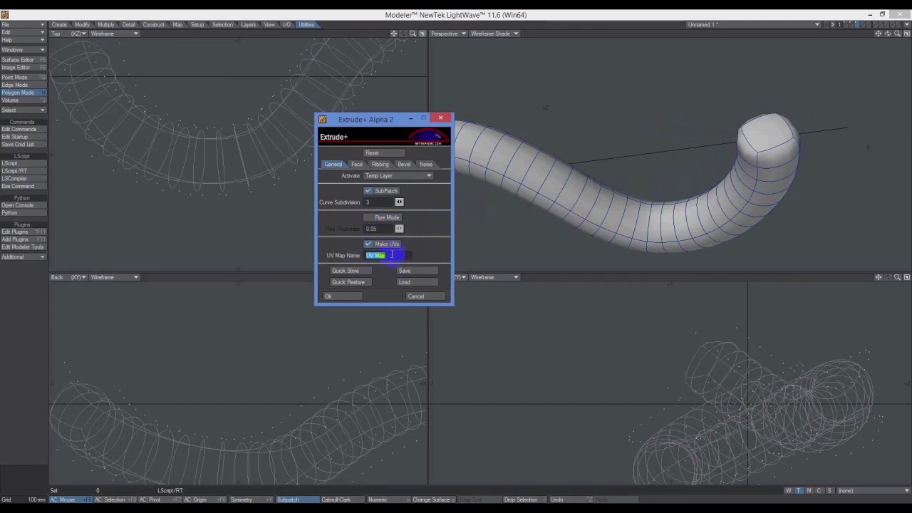
{"action": "left_click", "coordinate": [370, 247]}
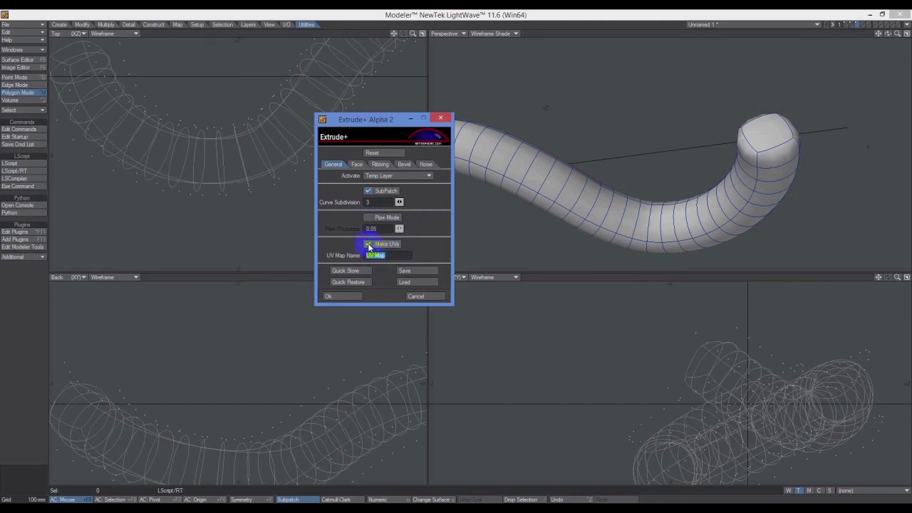
{"action": "left_click", "coordinate": [372, 246]}
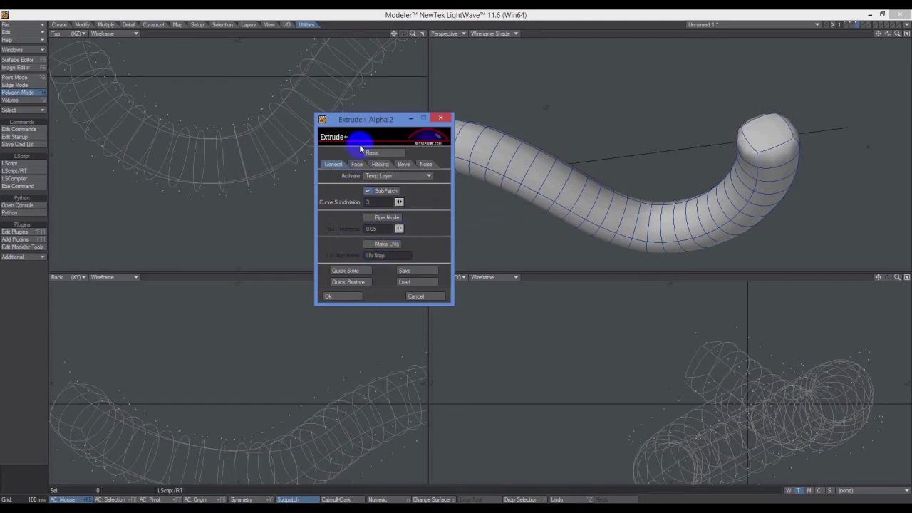
{"action": "left_click", "coordinate": [359, 121]}
{"action": "left_click", "coordinate": [369, 127]}
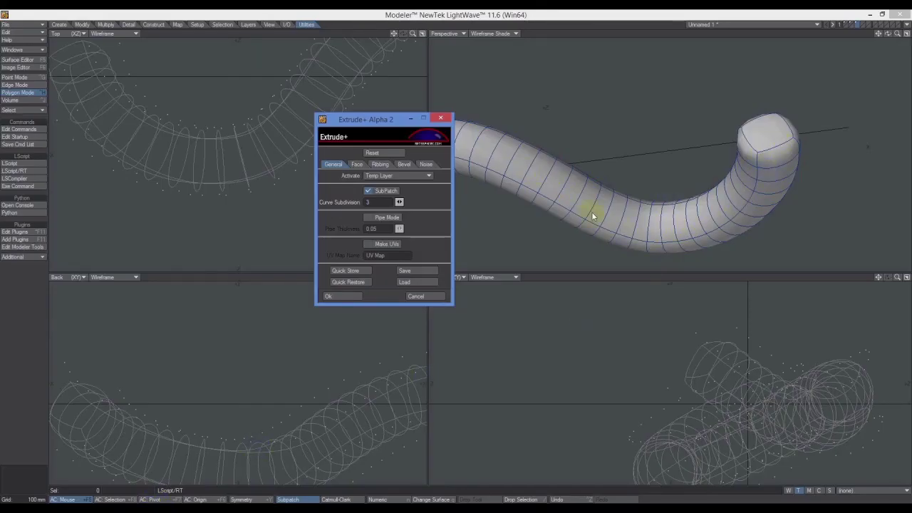
{"action": "left_click", "coordinate": [516, 251]}
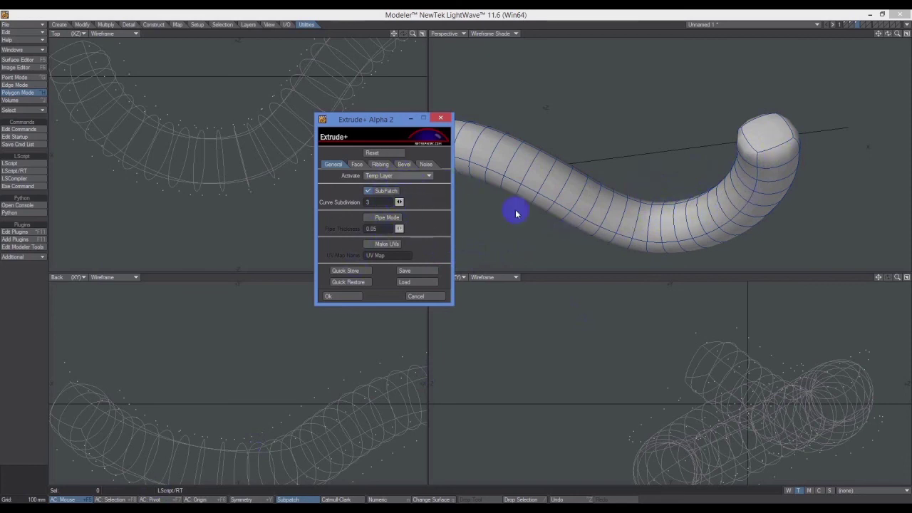
Set the extrusion's ribbing mode to Square
{"action": "left_click", "coordinate": [380, 165]}
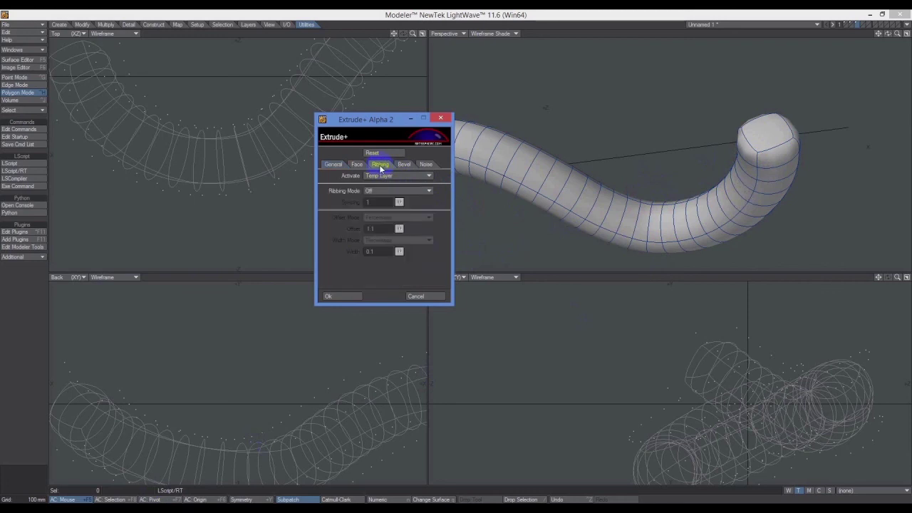
{"action": "left_click", "coordinate": [430, 192]}
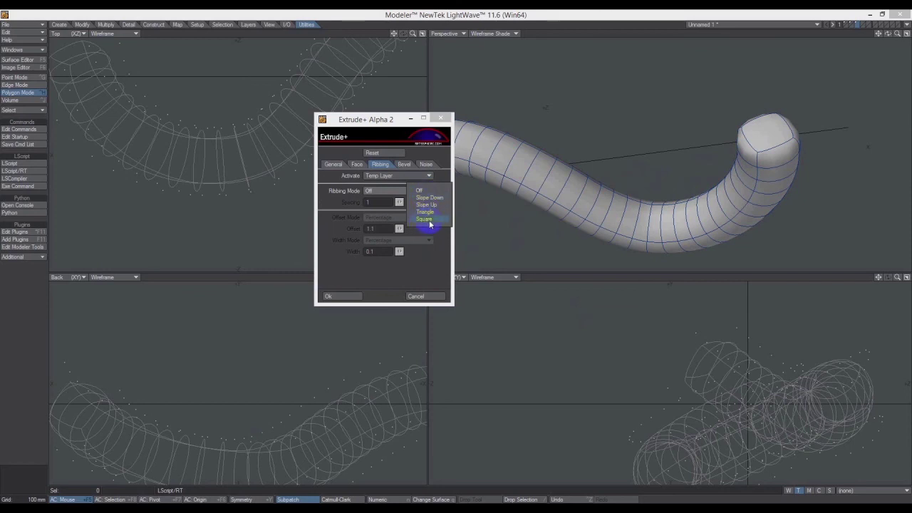
{"action": "left_click", "coordinate": [429, 225]}
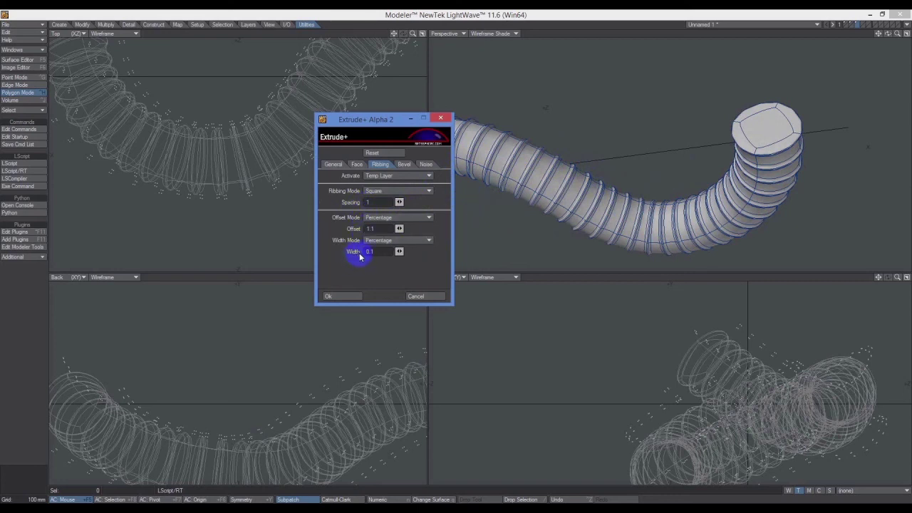
Raise the rib offset to 1.257 so the ribs stand out further from the hose
{"action": "left_click_drag", "start_coordinate": [399, 229], "coordinate": [446, 234]}
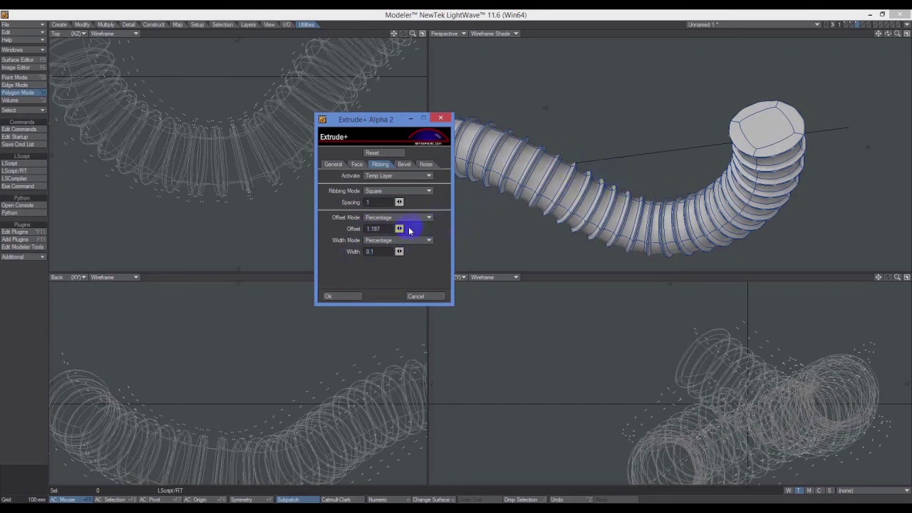
{"action": "left_click_drag", "start_coordinate": [399, 229], "coordinate": [426, 232]}
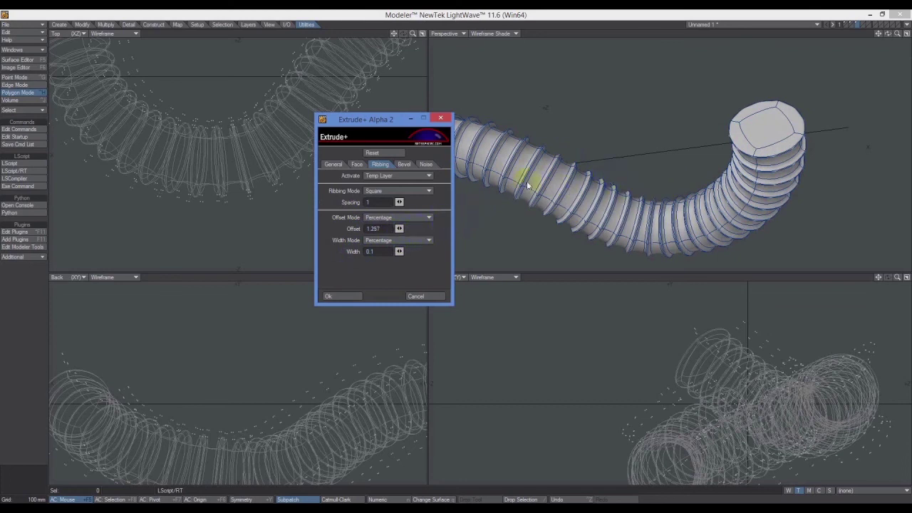
{"action": "left_click", "coordinate": [557, 161]}
{"action": "left_click", "coordinate": [550, 158]}
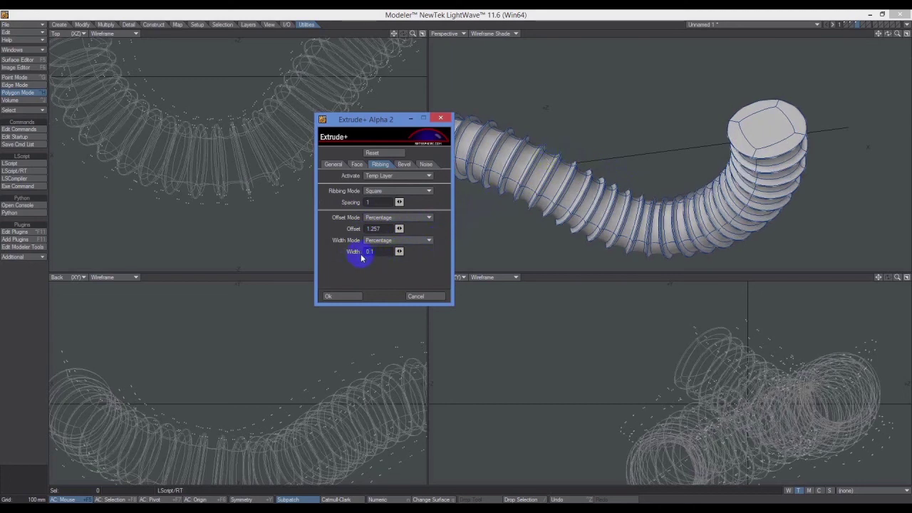
Widen the hose's square ribs by raising the rib width to 0.457
{"action": "left_click_drag", "start_coordinate": [399, 251], "coordinate": [568, 178]}
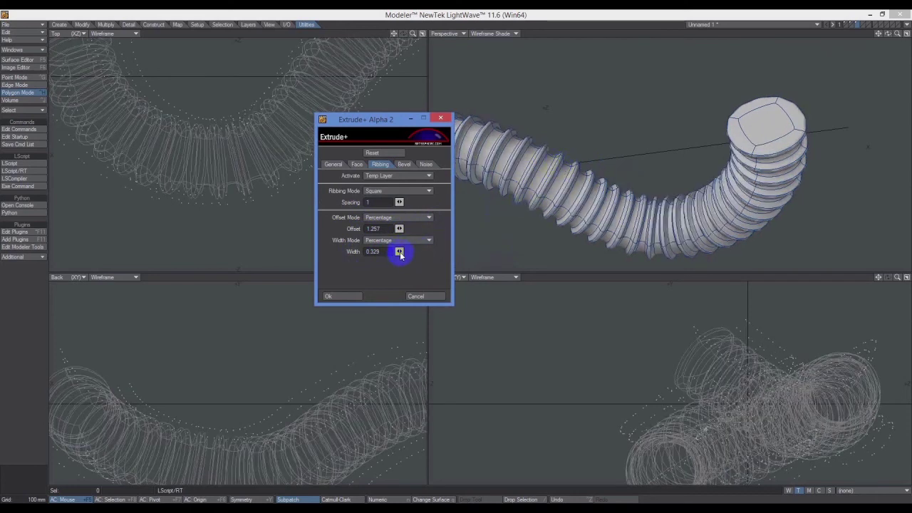
{"action": "left_click_drag", "start_coordinate": [404, 250], "coordinate": [520, 148]}
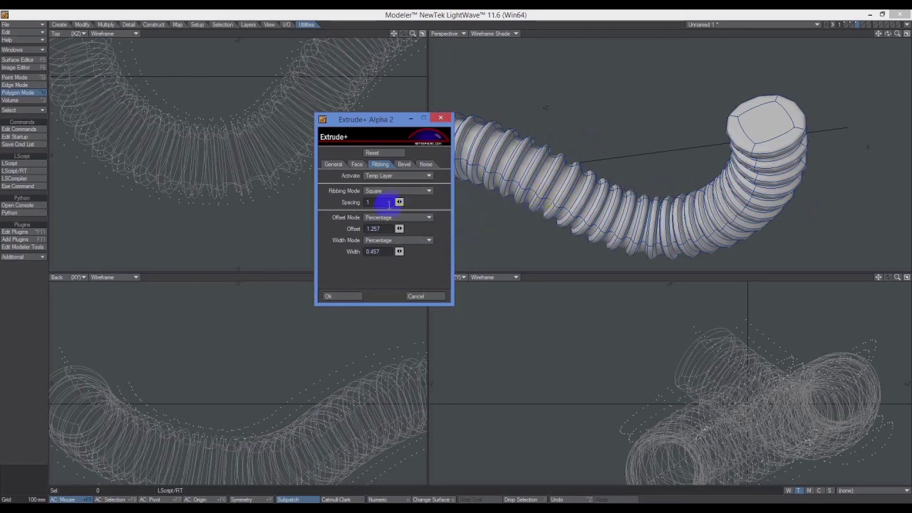
Try wider rib spacing along the hose, and set the spacing back to 1
{"action": "double_click", "coordinate": [373, 202]}
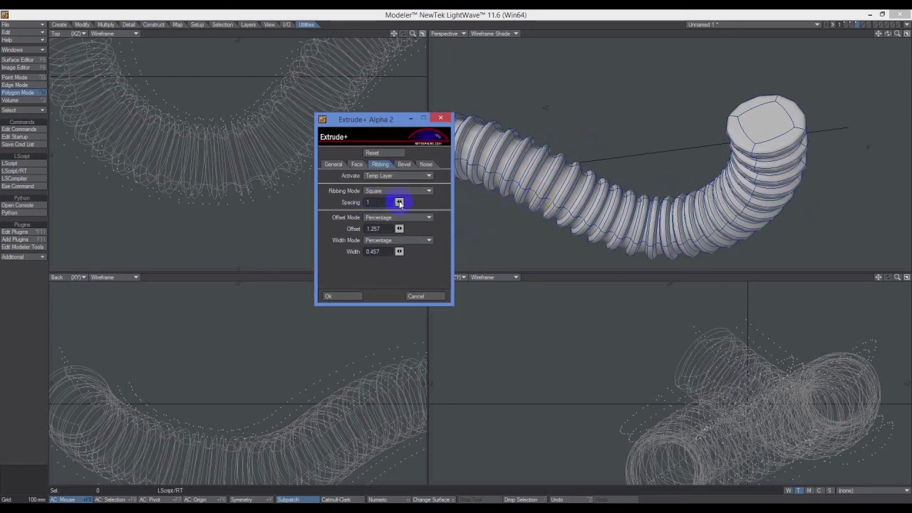
{"action": "left_click_drag", "start_coordinate": [399, 202], "coordinate": [401, 205]}
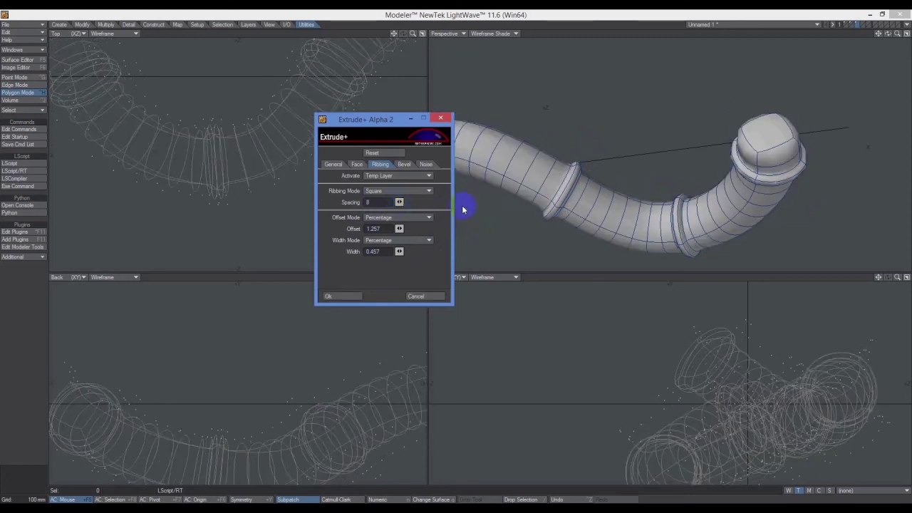
{"action": "left_click_drag", "start_coordinate": [539, 196], "coordinate": [574, 191]}
{"action": "left_click_drag", "start_coordinate": [378, 202], "coordinate": [339, 204]}
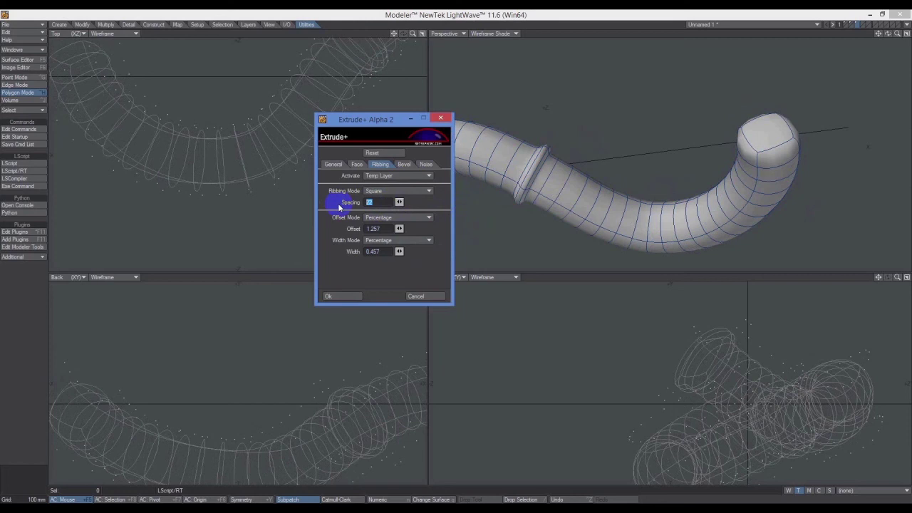
{"action": "type", "text": "1"}
{"action": "left_click", "coordinate": [385, 229]}
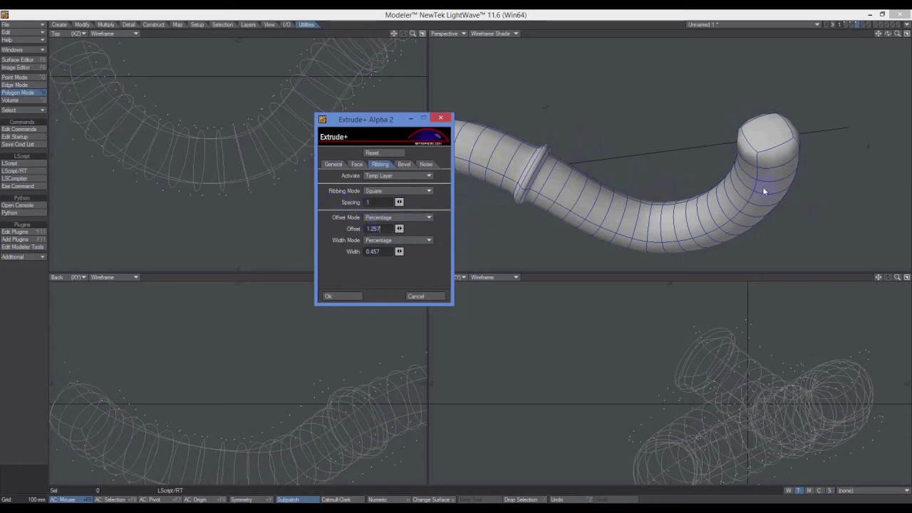
{"action": "left_click", "coordinate": [689, 230]}
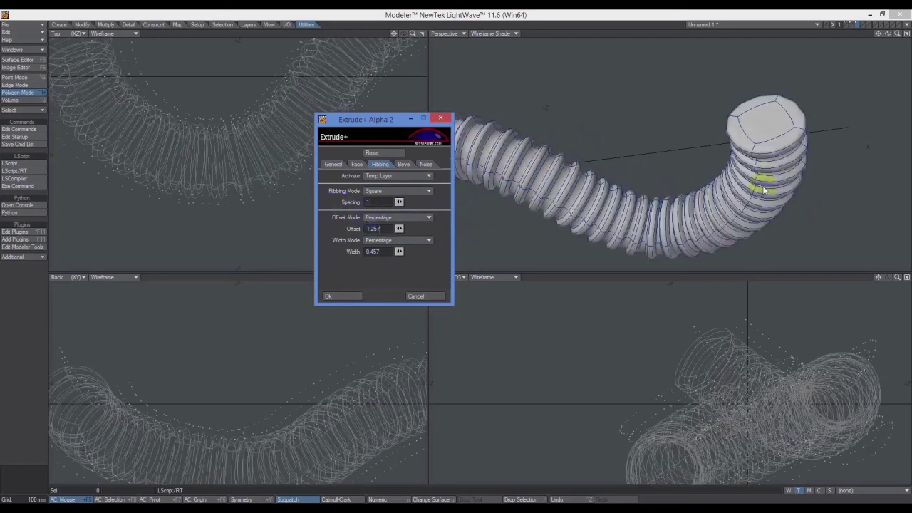
Accept the Extrude+ settings to build the ribbed hose, and dismiss the error dialog
{"action": "left_click", "coordinate": [345, 297]}
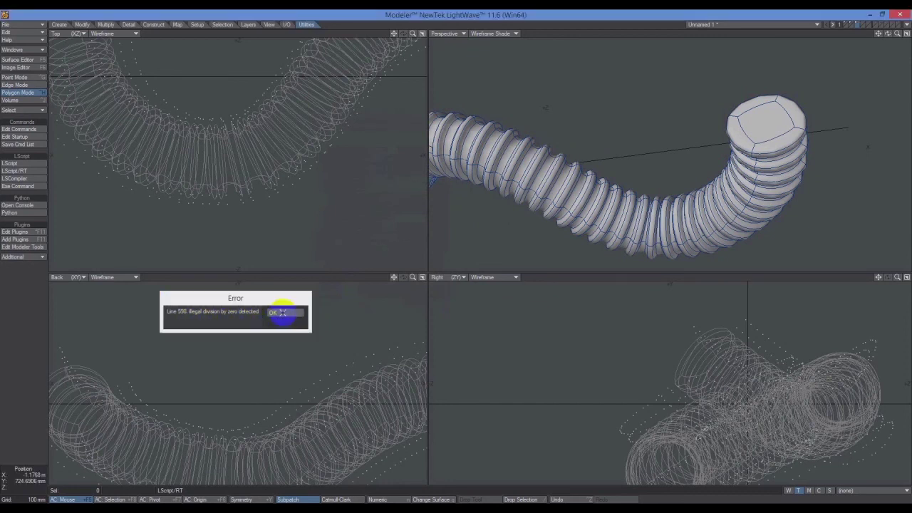
{"action": "left_click", "coordinate": [284, 318]}
{"action": "left_click_drag", "start_coordinate": [887, 37], "coordinate": [740, 137]}
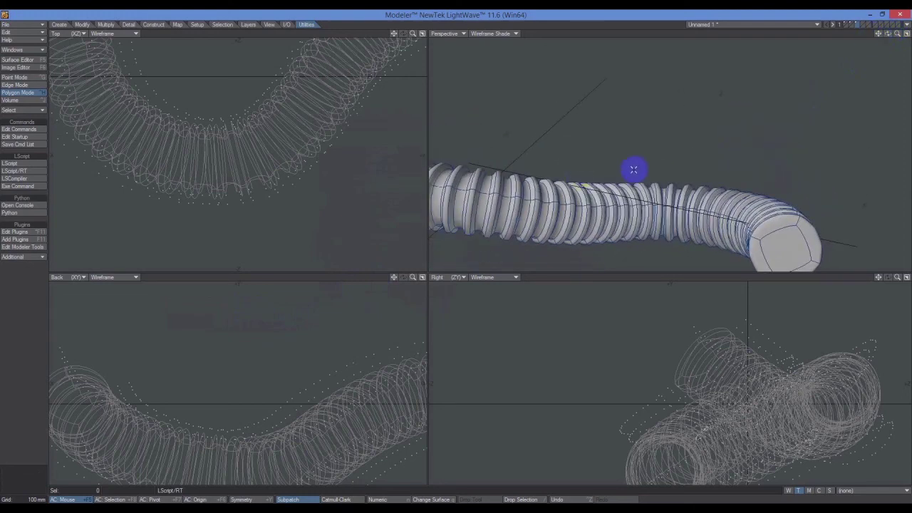
{"action": "left_click_drag", "start_coordinate": [876, 35], "coordinate": [456, 251]}
{"action": "mouse_move", "coordinate": [891, 35]}
{"action": "left_mouse_down"}
{"action": "mouse_move", "coordinate": [451, 249]}
{"action": "mouse_move", "coordinate": [888, 37]}
{"action": "left_mouse_up"}
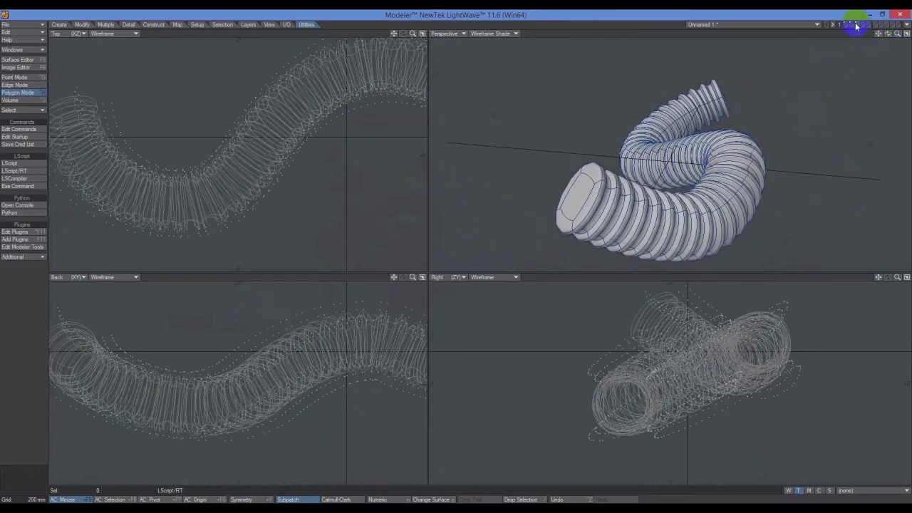
Show the square profile and curve layers together, and select both to examine how the profile sits on the curve
{"action": "left_click", "coordinate": [852, 25]}
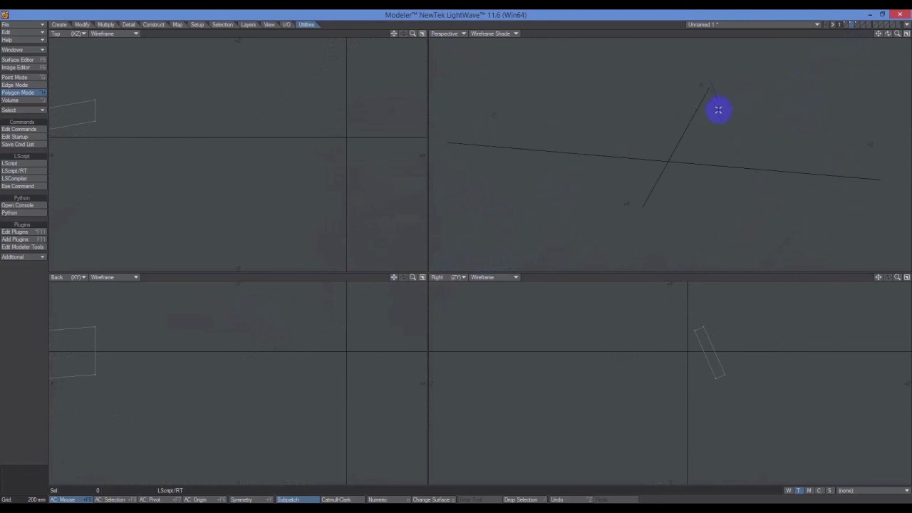
{"action": "left_click", "coordinate": [845, 25]}
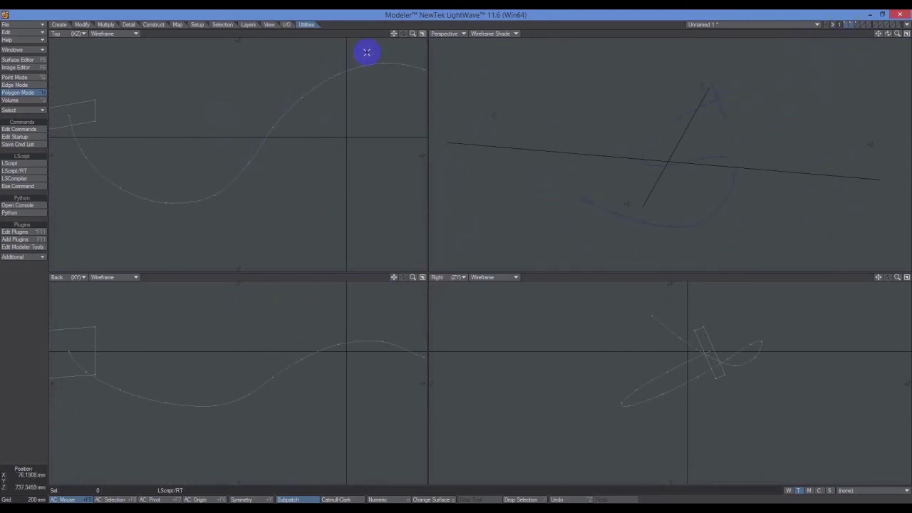
{"action": "left_click", "coordinate": [218, 199]}
{"action": "left_click", "coordinate": [94, 116]}
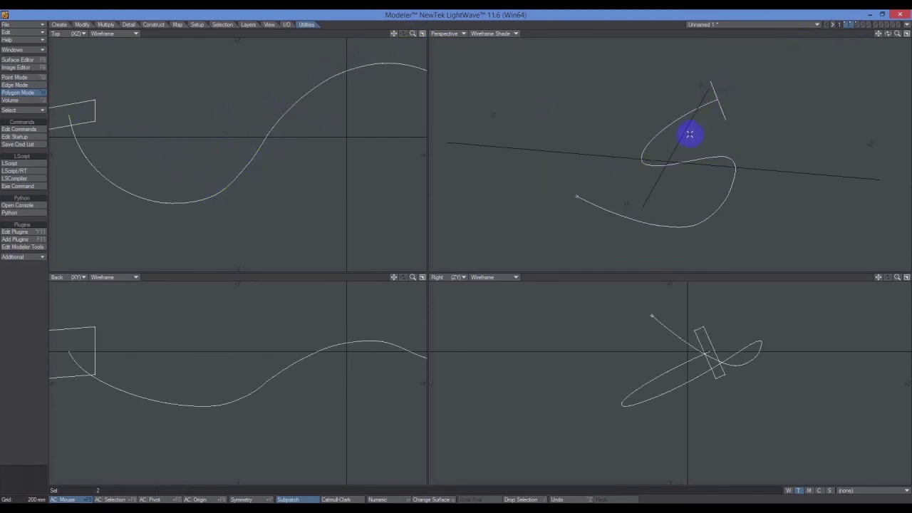
{"action": "mouse_move", "coordinate": [889, 35]}
{"action": "left_mouse_down"}
{"action": "mouse_move", "coordinate": [456, 251]}
{"action": "mouse_move", "coordinate": [888, 34]}
{"action": "left_mouse_up"}
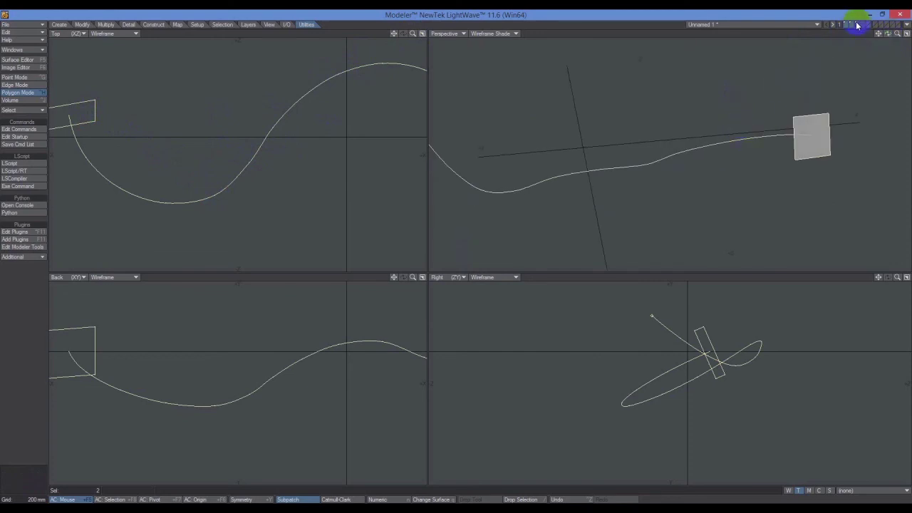
Return to the hose layer and examine the ribbing along the whole hose from several angles
{"action": "left_click", "coordinate": [857, 25]}
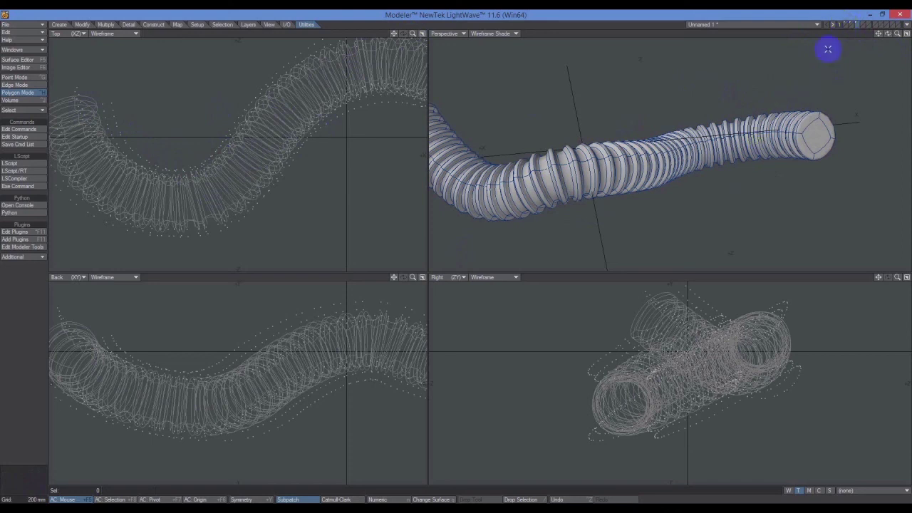
{"action": "left_click", "coordinate": [735, 127]}
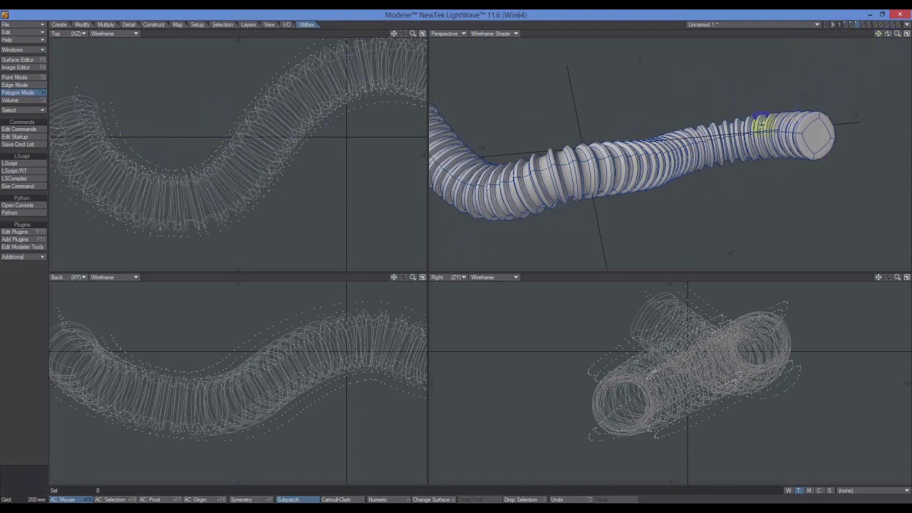
{"action": "left_click_drag", "start_coordinate": [888, 34], "coordinate": [768, 93]}
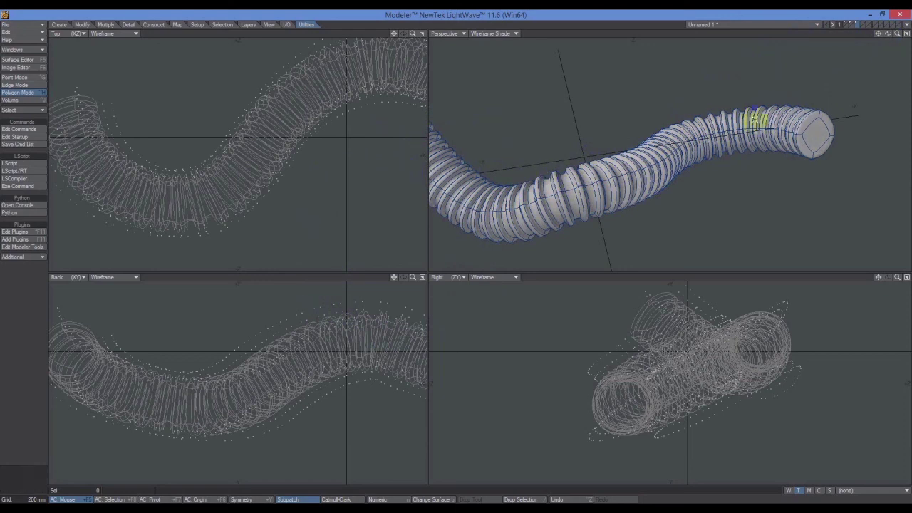
{"action": "left_click", "coordinate": [709, 116]}
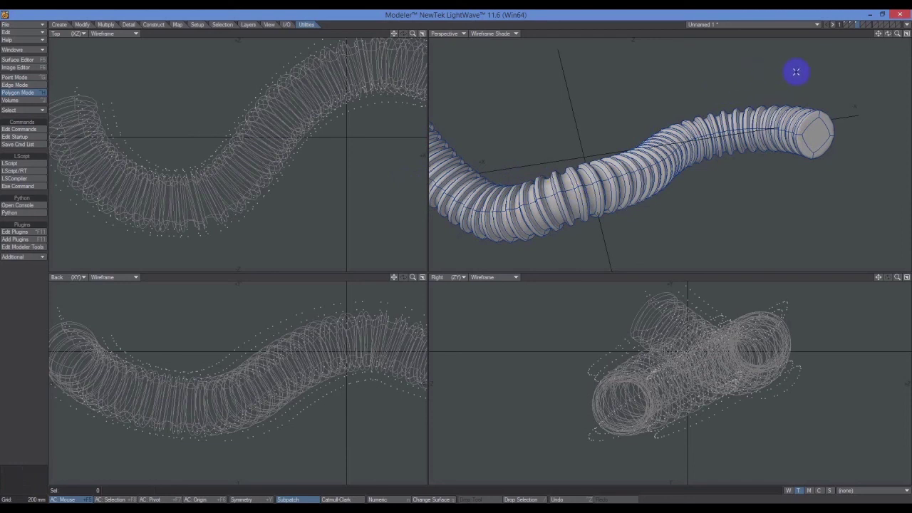
{"action": "key", "text": "a"}
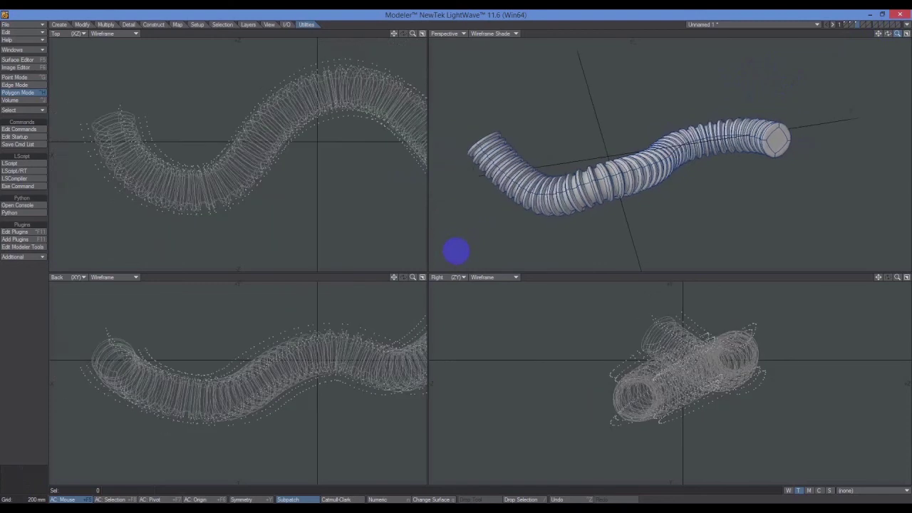
{"action": "left_click_drag", "start_coordinate": [456, 250], "coordinate": [456, 251]}
{"action": "left_click_drag", "start_coordinate": [887, 34], "coordinate": [457, 250]}
{"action": "mouse_move", "coordinate": [897, 34]}
{"action": "left_mouse_down"}
{"action": "mouse_move", "coordinate": [453, 251]}
{"action": "mouse_move", "coordinate": [887, 36]}
{"action": "left_mouse_up"}
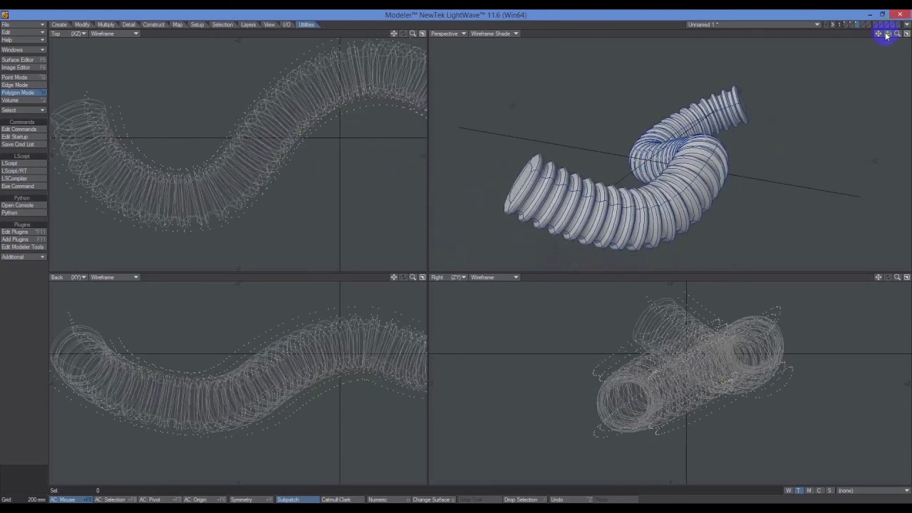